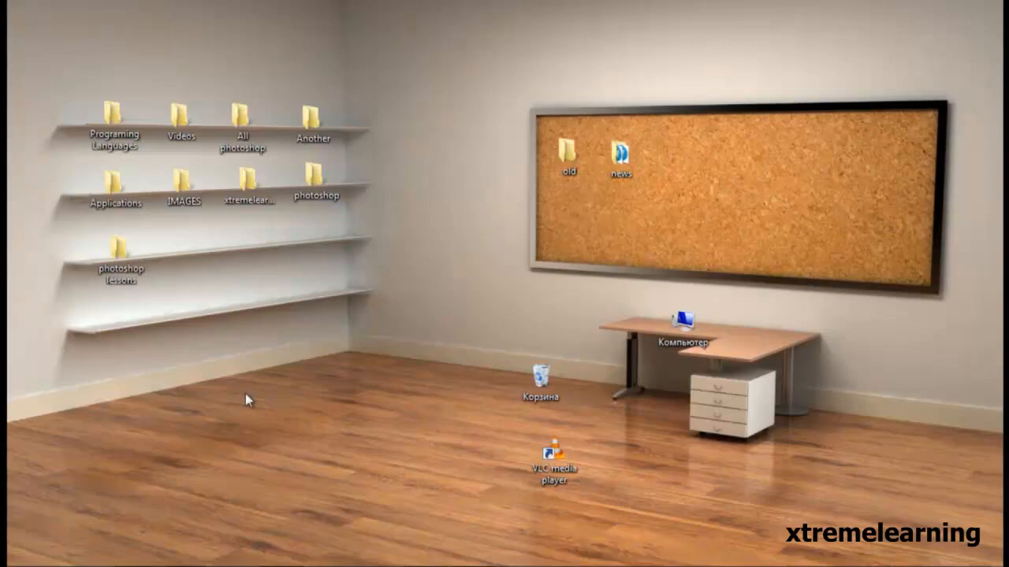
# Switch to Photoshop and create a new 700 × 450 pixel RGB document with a white background, named "xtremelearning".
pyautogui.click(254, 565)
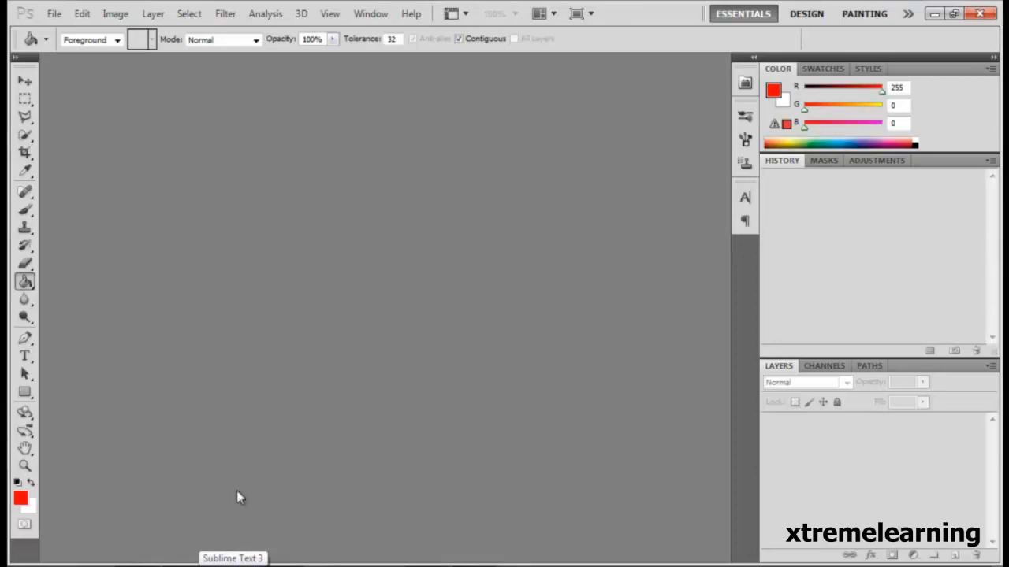
pyautogui.click(53, 13)
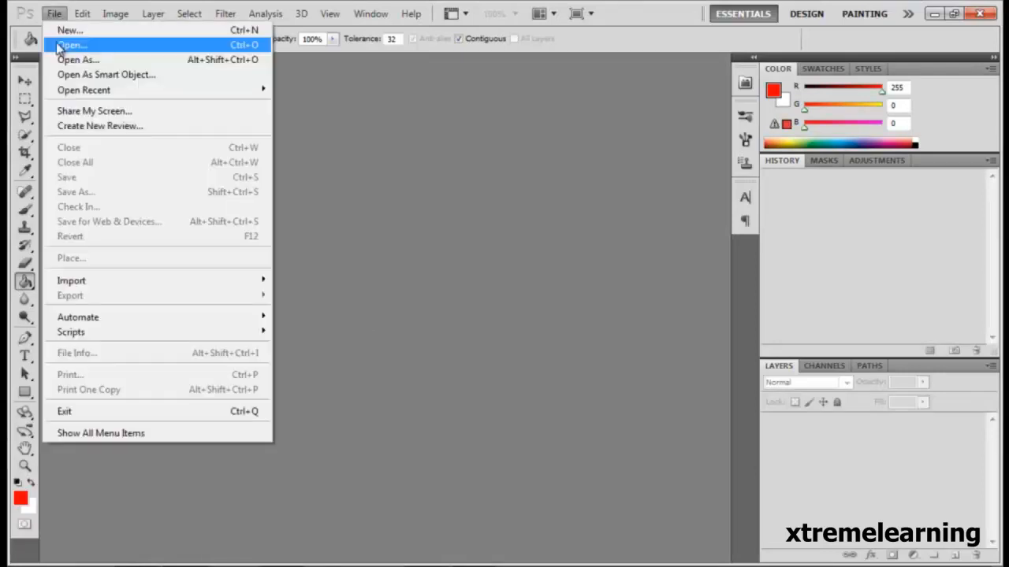
pyautogui.click(89, 35)
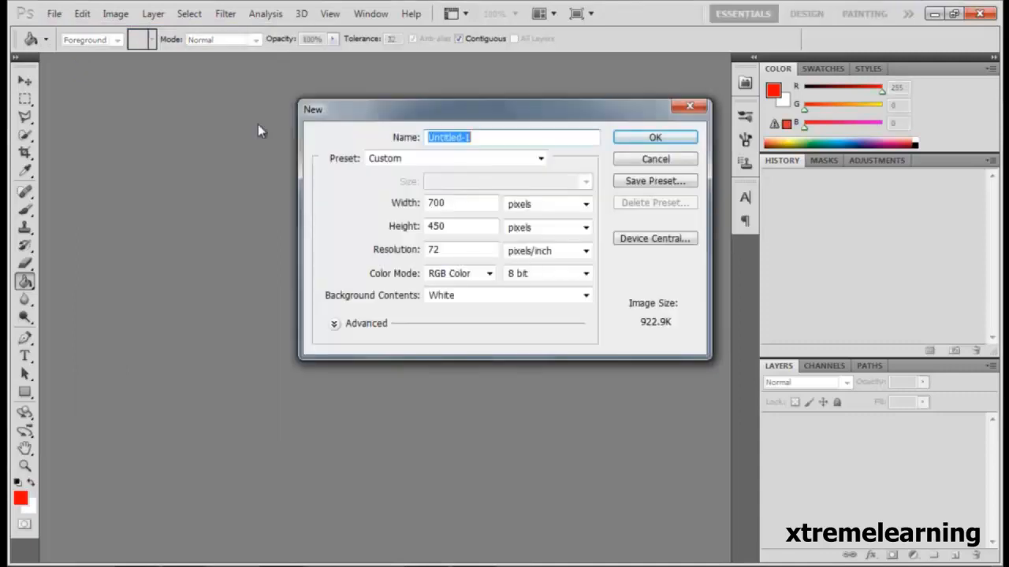
pyautogui.write('xtremelearn')
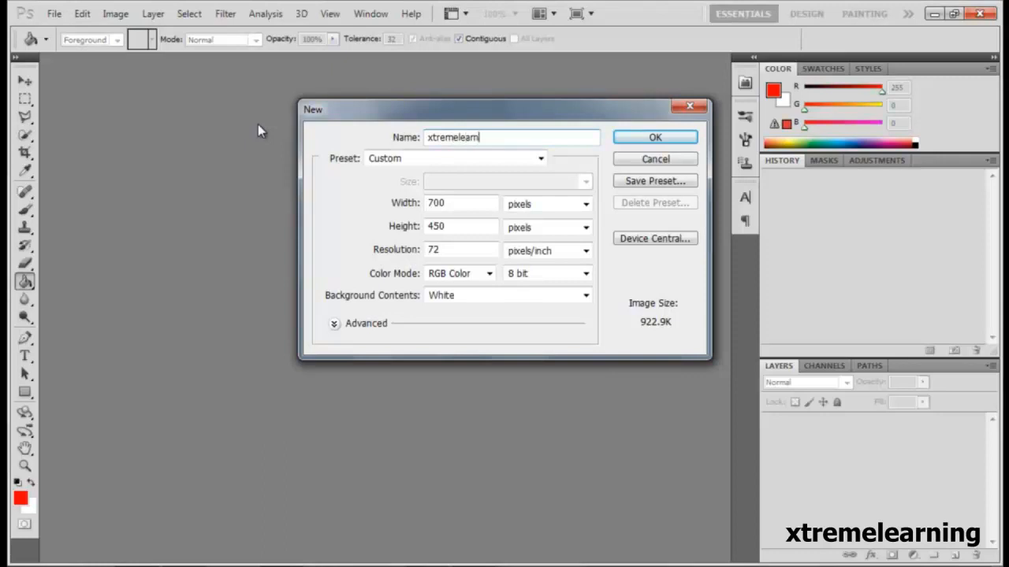
pyautogui.write('ing')
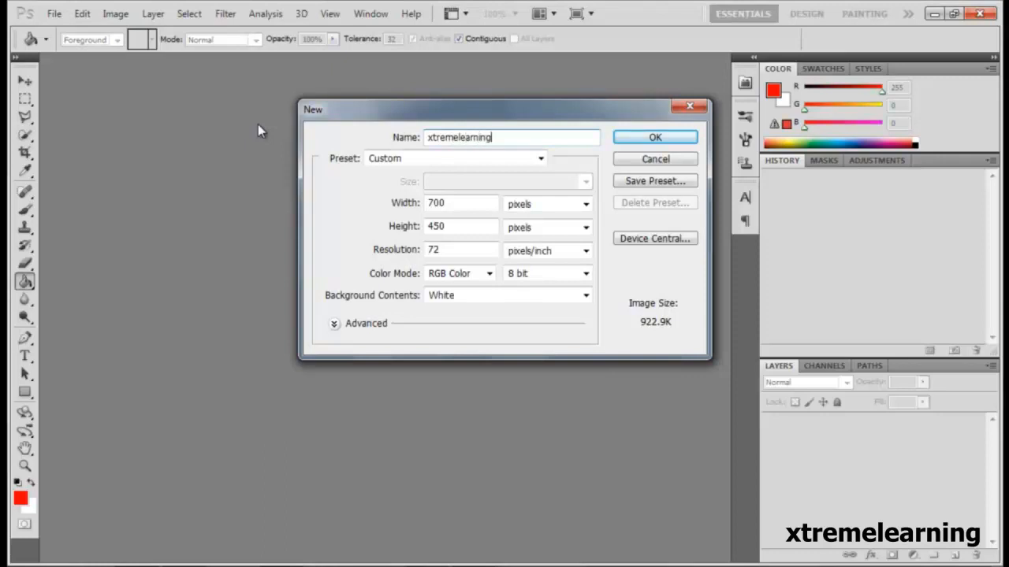
pyautogui.click(642, 141)
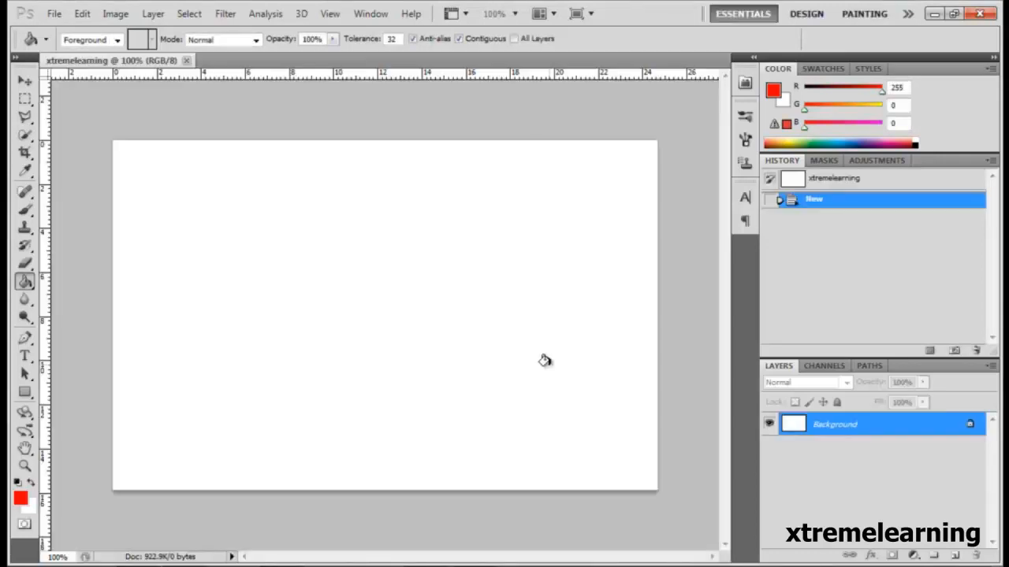
# Activate the Move tool and convert the locked Background into a regular layer with the default layer settings.
pyautogui.click(24, 80)
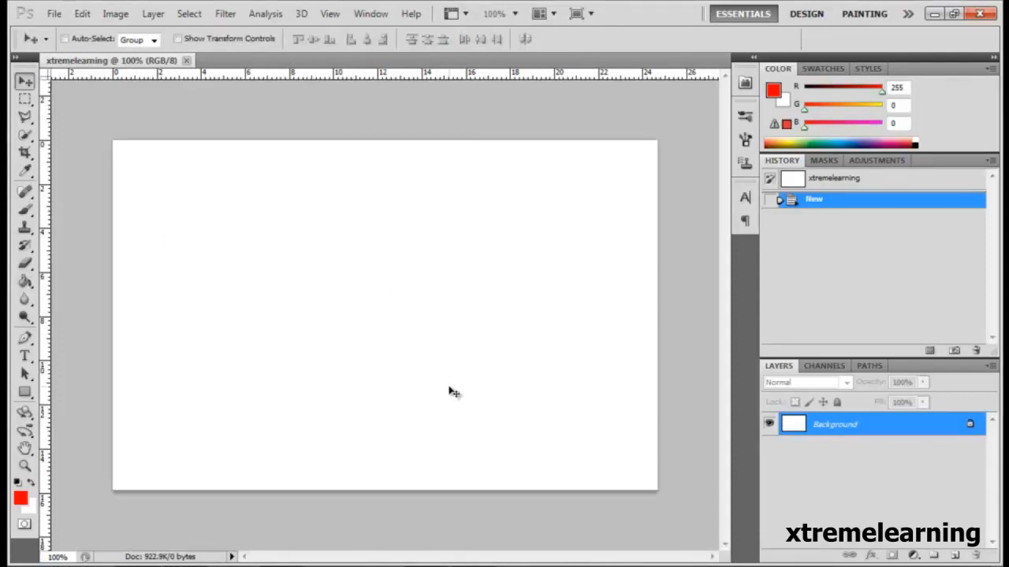
pyautogui.doubleClick(961, 427)
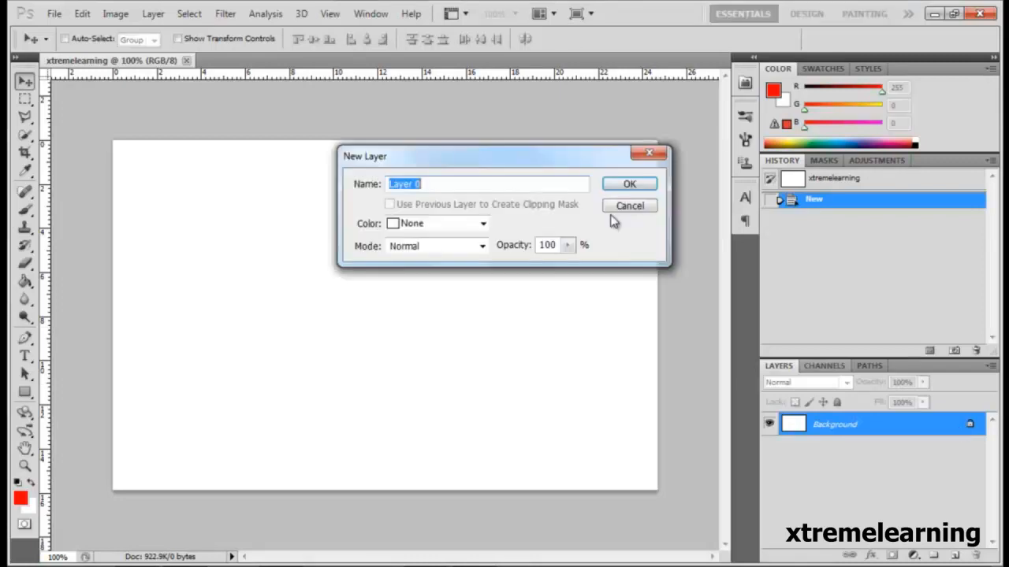
pyautogui.click(629, 186)
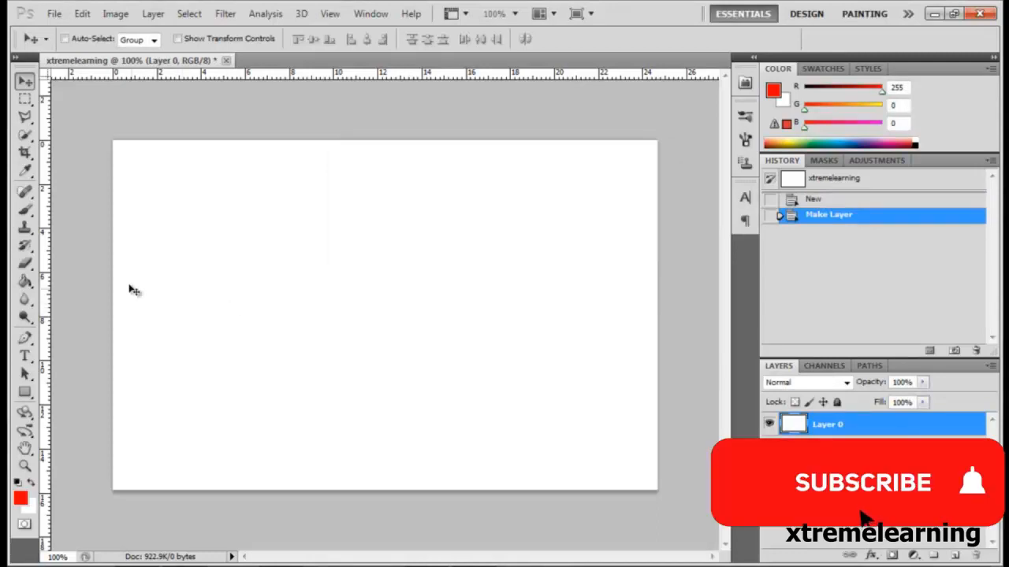
# Activate the Brush tool and set its brush size to 100 px.
pyautogui.click(25, 212)
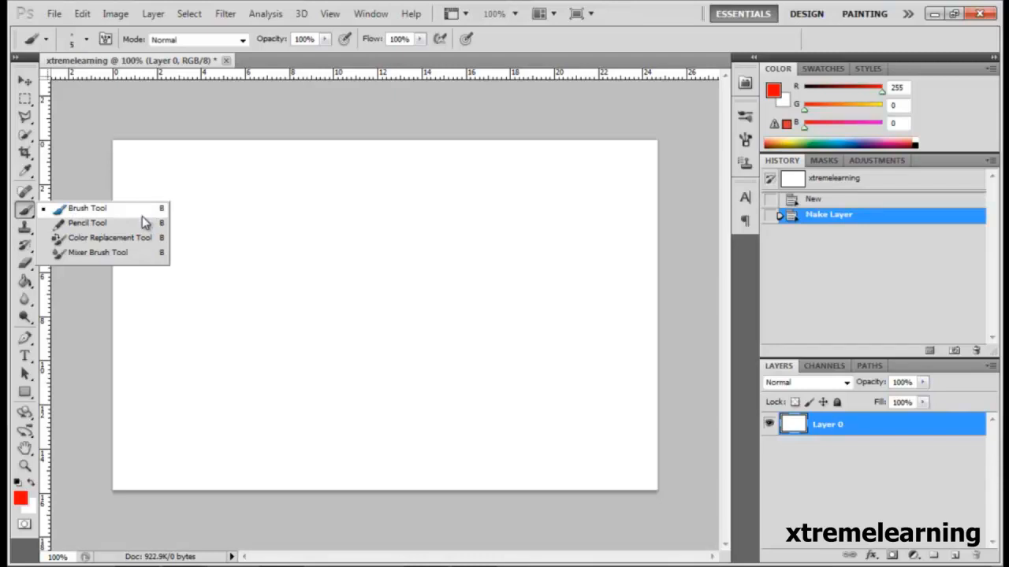
pyautogui.click(85, 209)
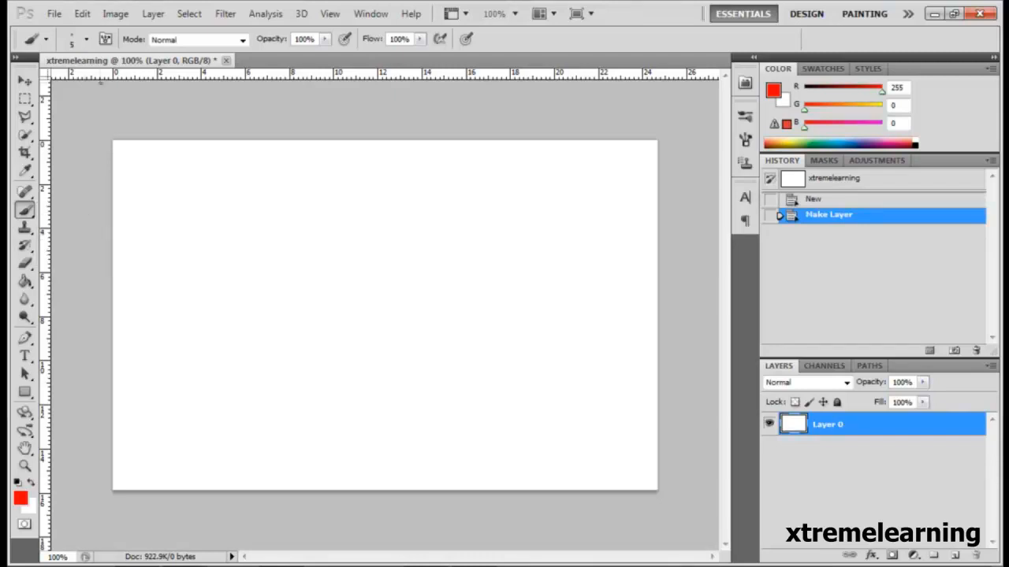
pyautogui.click(88, 39)
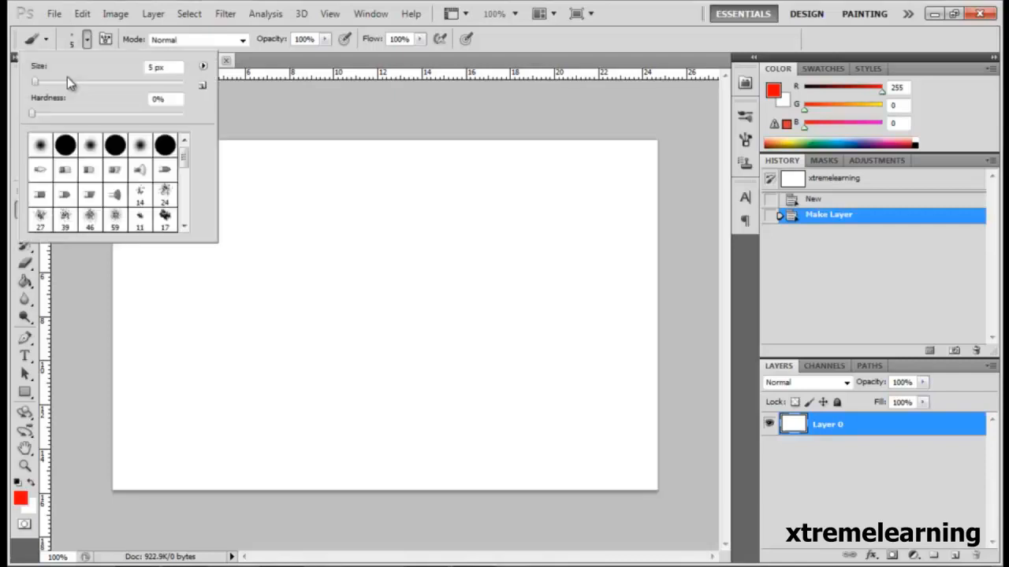
pyautogui.click(70, 82)
pyautogui.moveTo(70, 82); pyautogui.dragTo(110, 83)
pyautogui.click(160, 68)
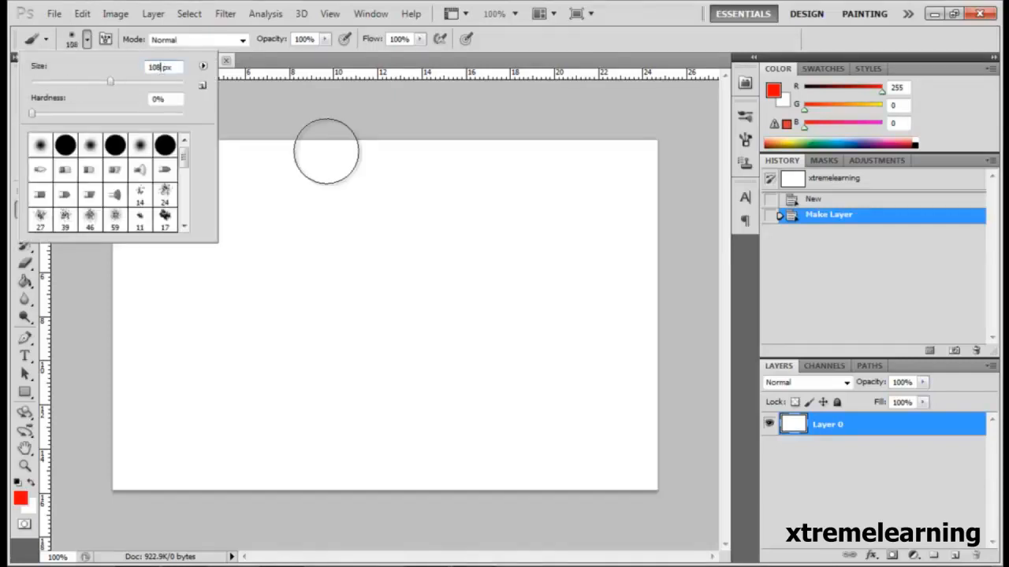
pyautogui.press('BackSpace')
pyautogui.write('0')
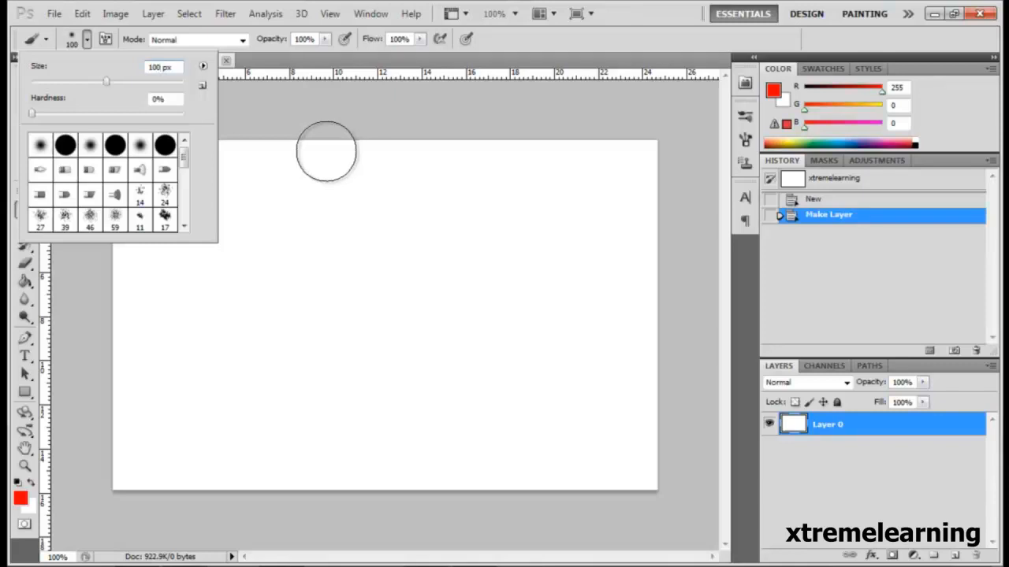
# Paint broad, soft red freehand strokes across the white canvas, covering most of its upper half.
pyautogui.click(408, 147)
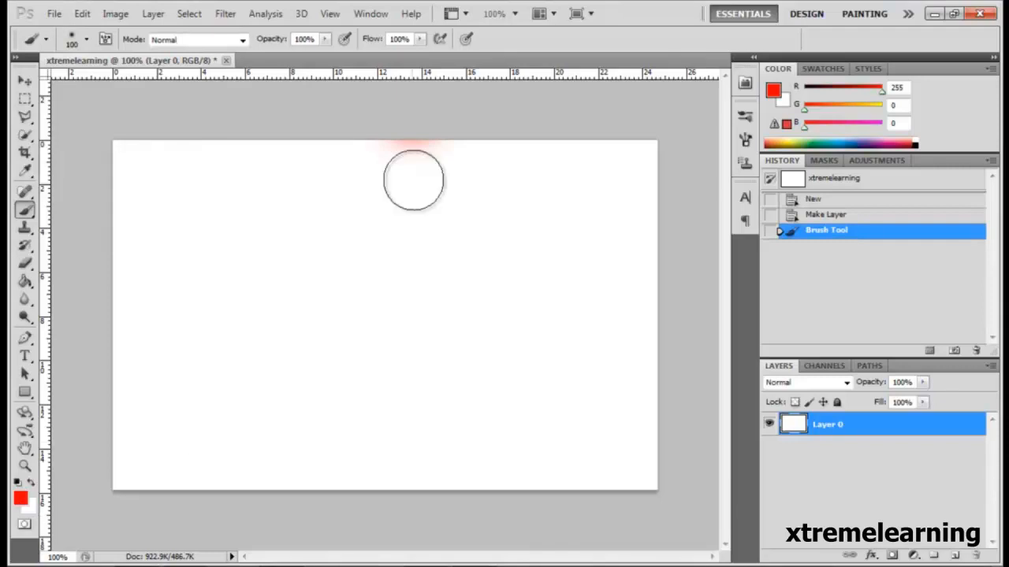
pyautogui.moveTo(410, 125)
pyautogui.mouseDown()
pyautogui.moveTo(392, 300)
pyautogui.moveTo(401, 435)
pyautogui.moveTo(291, 423)
pyautogui.moveTo(573, 205)
pyautogui.moveTo(352, 247)
pyautogui.moveTo(352, 274)
pyautogui.mouseUp()
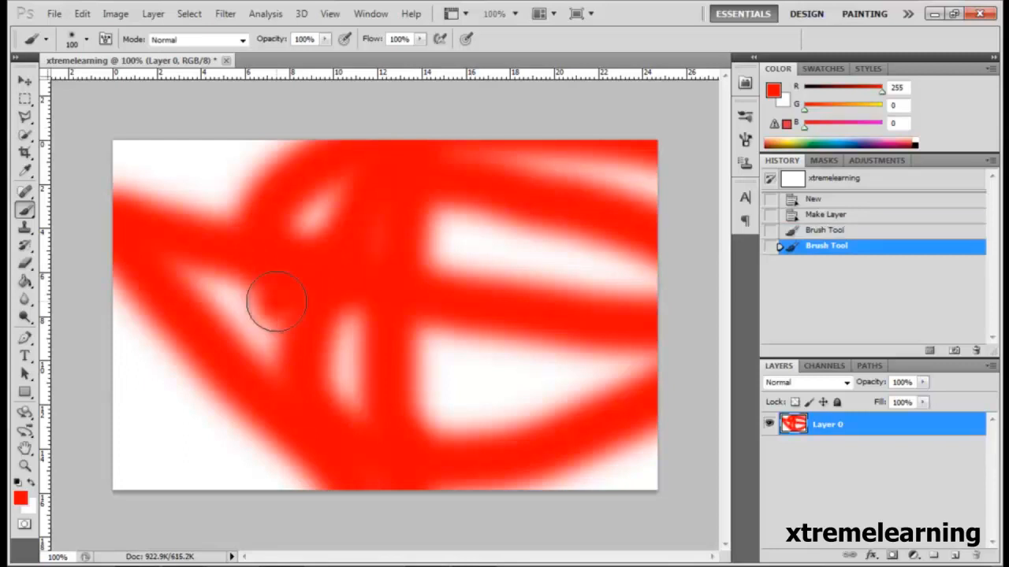
pyautogui.moveTo(275, 301)
pyautogui.mouseDown()
pyautogui.moveTo(167, 268)
pyautogui.moveTo(195, 140)
pyautogui.moveTo(331, 159)
pyautogui.moveTo(343, 218)
pyautogui.moveTo(510, 244)
pyautogui.moveTo(630, 283)
pyautogui.moveTo(289, 364)
pyautogui.mouseUp()
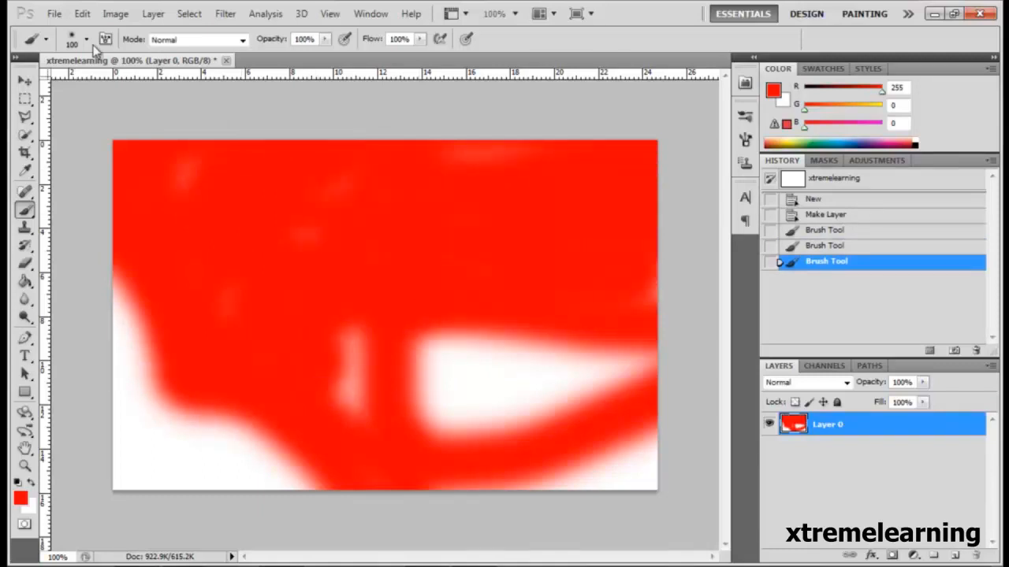
# Enlarge the brush to 666 px and paint over the remaining white areas in red.
pyautogui.click(86, 40)
pyautogui.moveTo(106, 82); pyautogui.dragTo(170, 82)
pyautogui.moveTo(373, 294)
pyautogui.mouseDown()
pyautogui.moveTo(559, 358)
pyautogui.moveTo(351, 323)
pyautogui.moveTo(280, 342)
pyautogui.moveTo(462, 313)
pyautogui.moveTo(480, 325)
pyautogui.mouseUp()
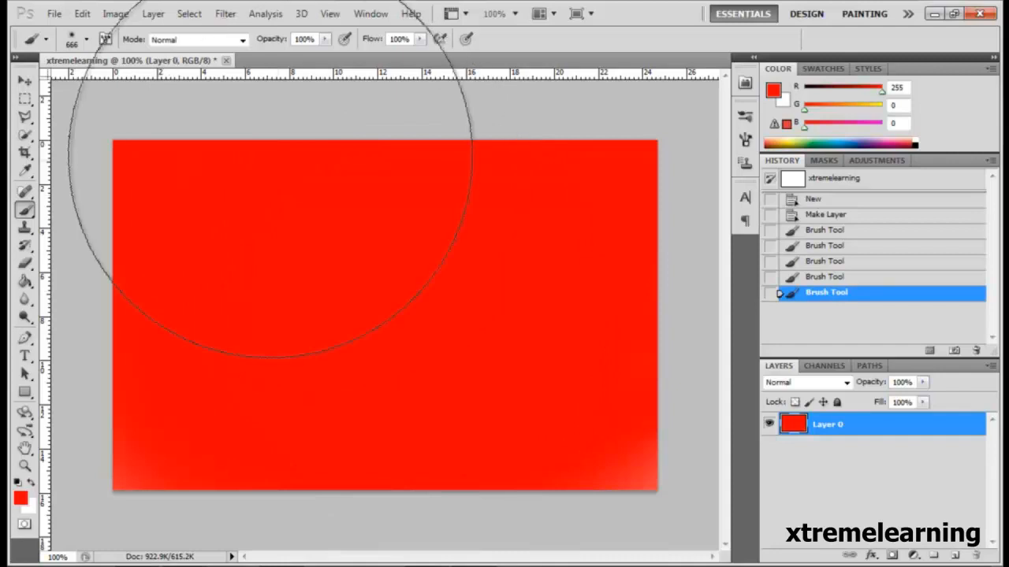
# Reduce the brush size to 85 px and set the foreground color to green 00ff00.
pyautogui.click(86, 38)
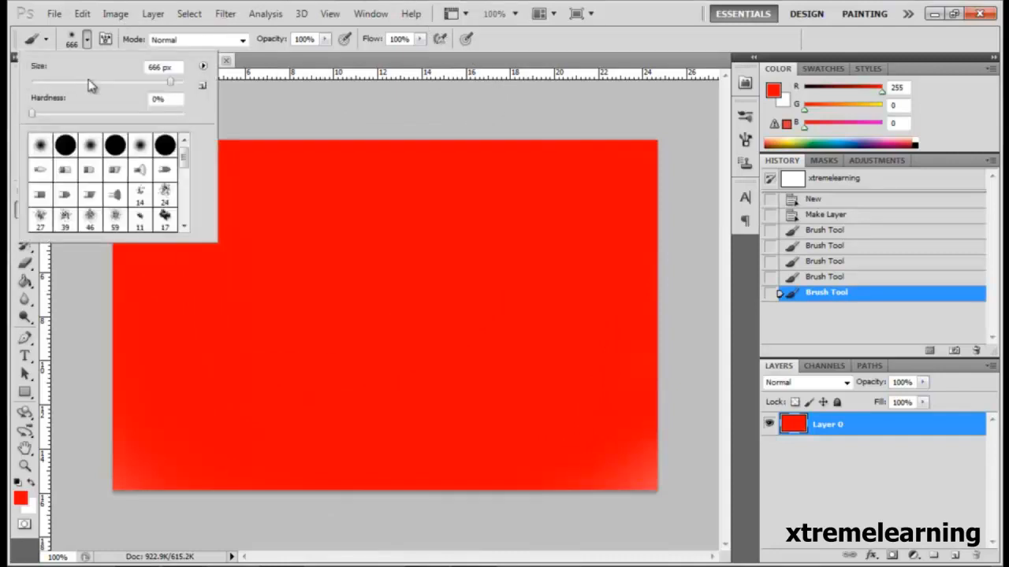
pyautogui.moveTo(89, 85); pyautogui.dragTo(96, 87)
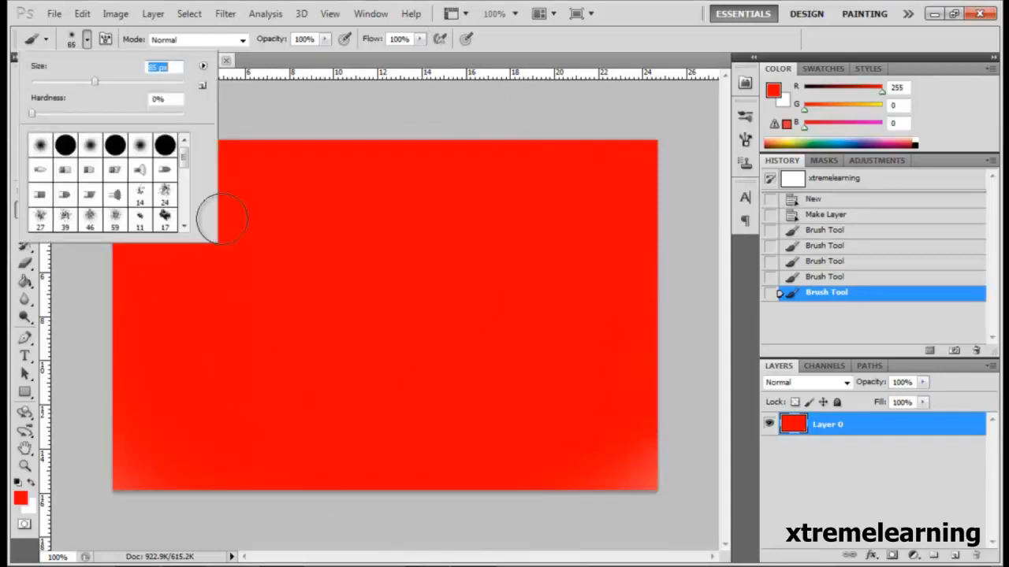
pyautogui.click(19, 497)
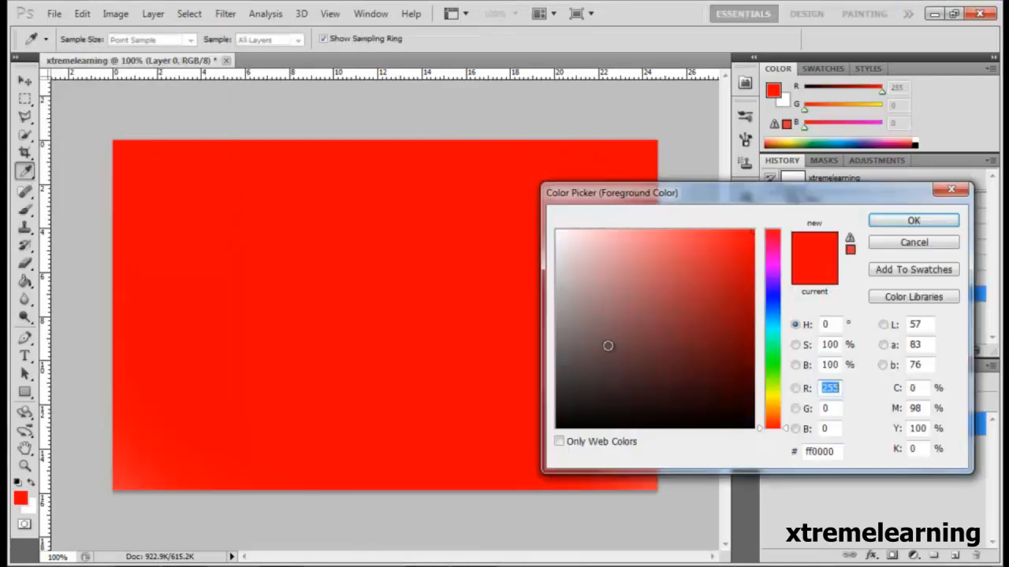
pyautogui.click(774, 364)
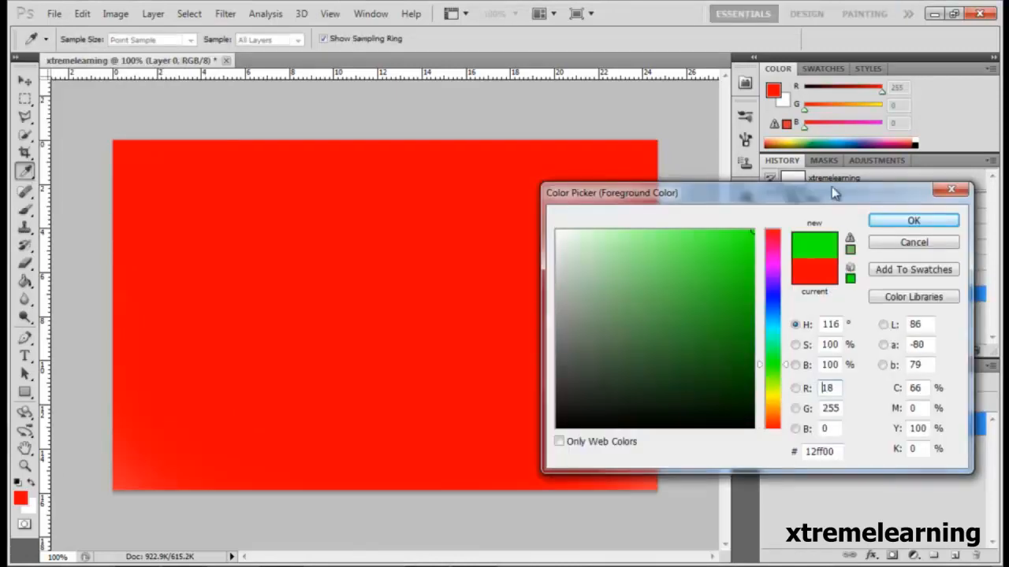
pyautogui.click(836, 452)
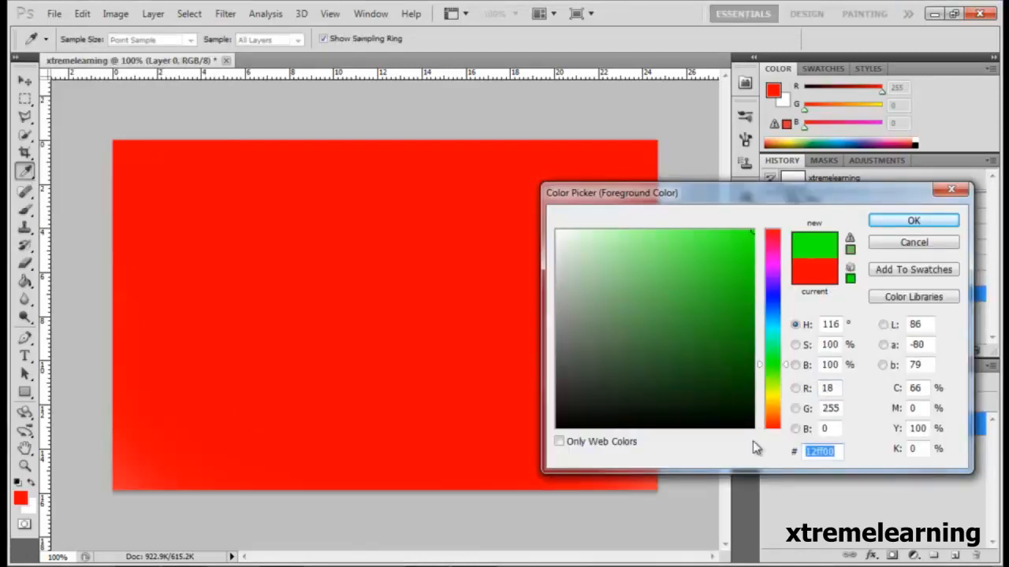
pyautogui.write('00f')
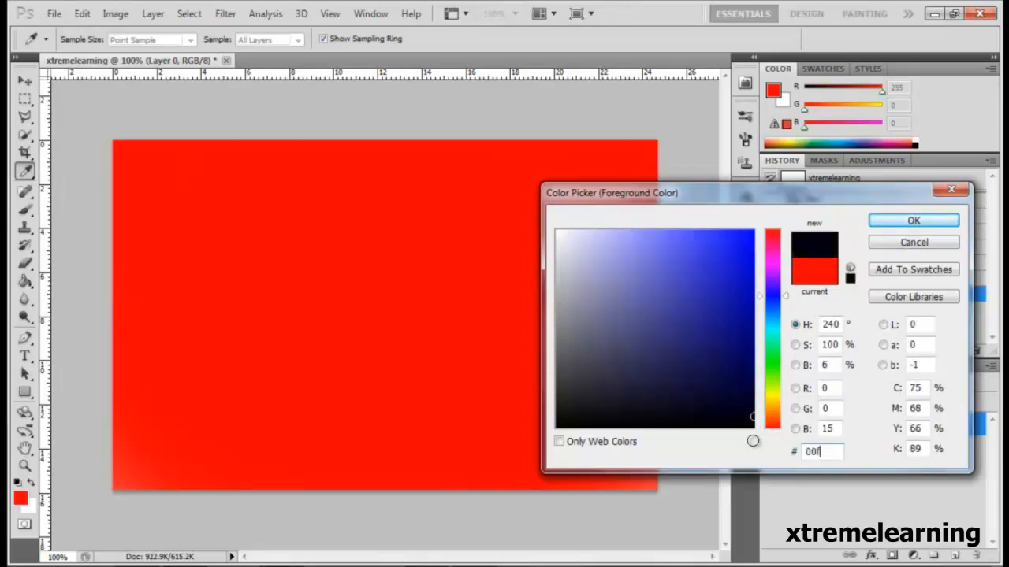
pyautogui.write('f00')
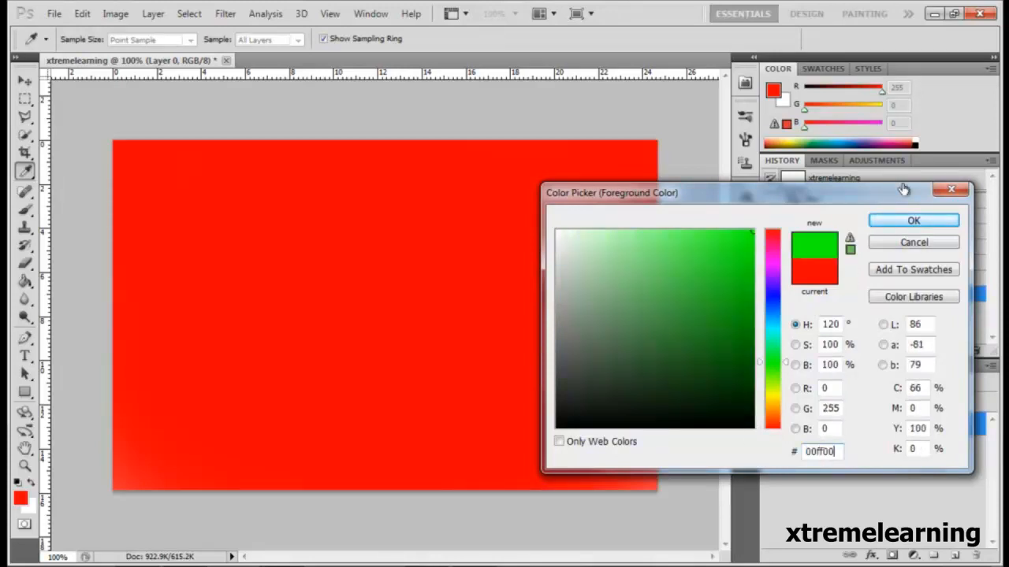
pyautogui.click(912, 223)
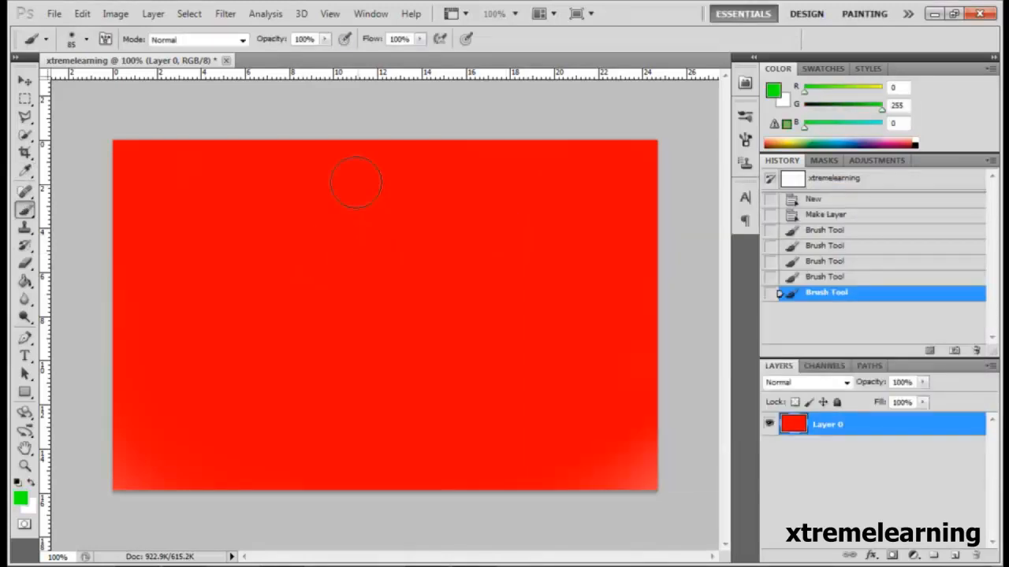
# Set the brush size to 34 px and paint a freehand green ring near the middle of the red canvas.
pyautogui.click(88, 40)
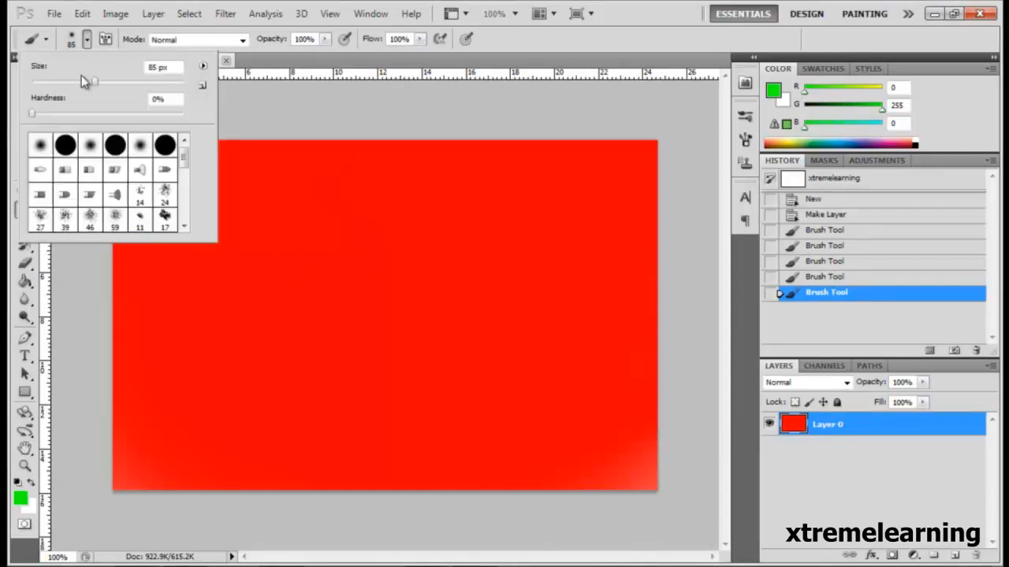
pyautogui.moveTo(81, 75)
pyautogui.mouseDown()
pyautogui.moveTo(88, 85)
pyautogui.moveTo(54, 84)
pyautogui.mouseUp()
pyautogui.click(379, 218)
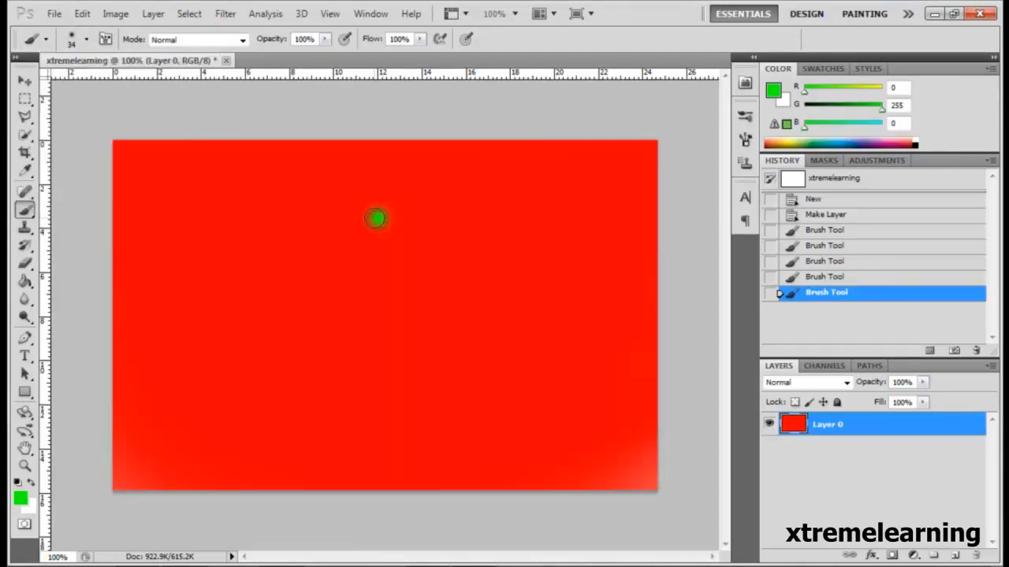
pyautogui.moveTo(375, 219)
pyautogui.mouseDown()
pyautogui.moveTo(338, 231)
pyautogui.moveTo(317, 257)
pyautogui.moveTo(316, 315)
pyautogui.moveTo(331, 354)
pyautogui.moveTo(374, 380)
pyautogui.moveTo(421, 387)
pyautogui.moveTo(486, 329)
pyautogui.moveTo(497, 279)
pyautogui.moveTo(485, 233)
pyautogui.moveTo(440, 207)
pyautogui.moveTo(373, 218)
pyautogui.mouseUp()
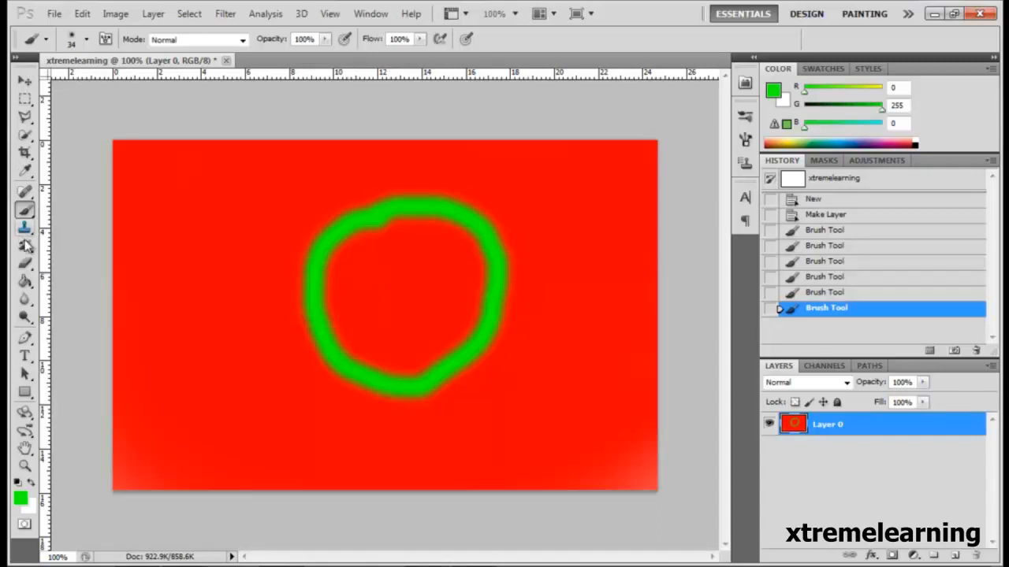
# Set the foreground color to red ff0000.
pyautogui.click(20, 498)
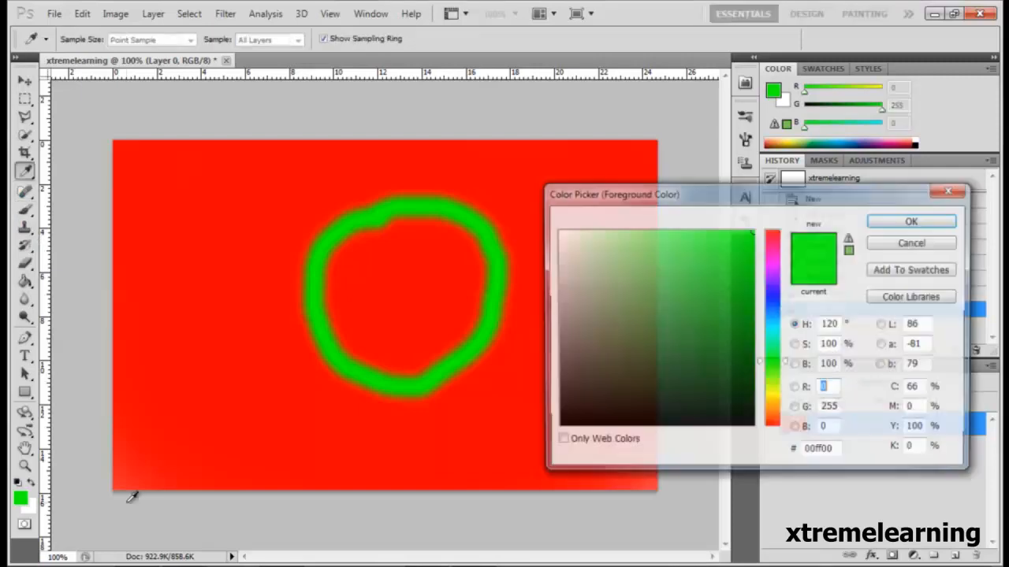
pyautogui.click(827, 453)
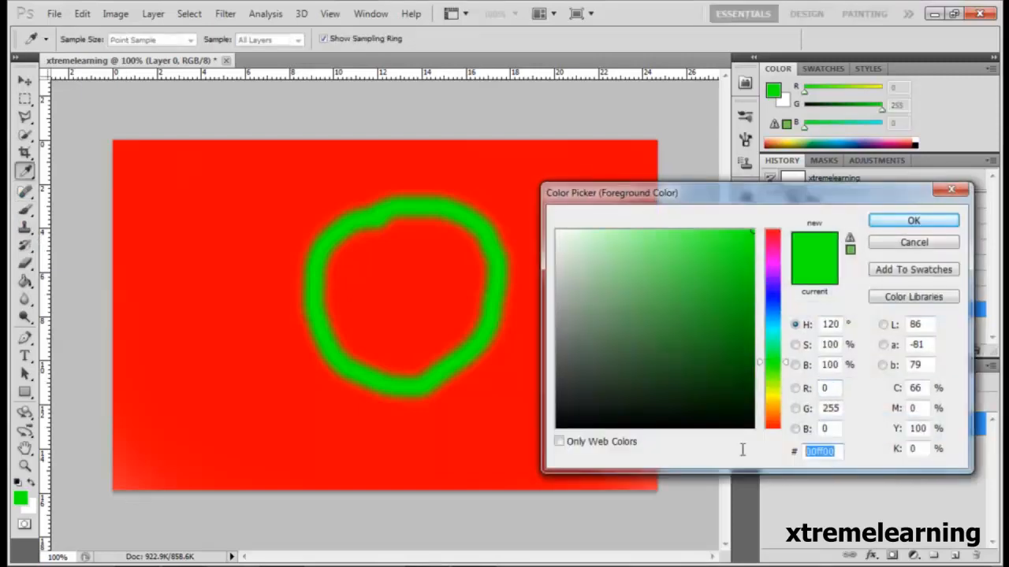
pyautogui.write('ff')
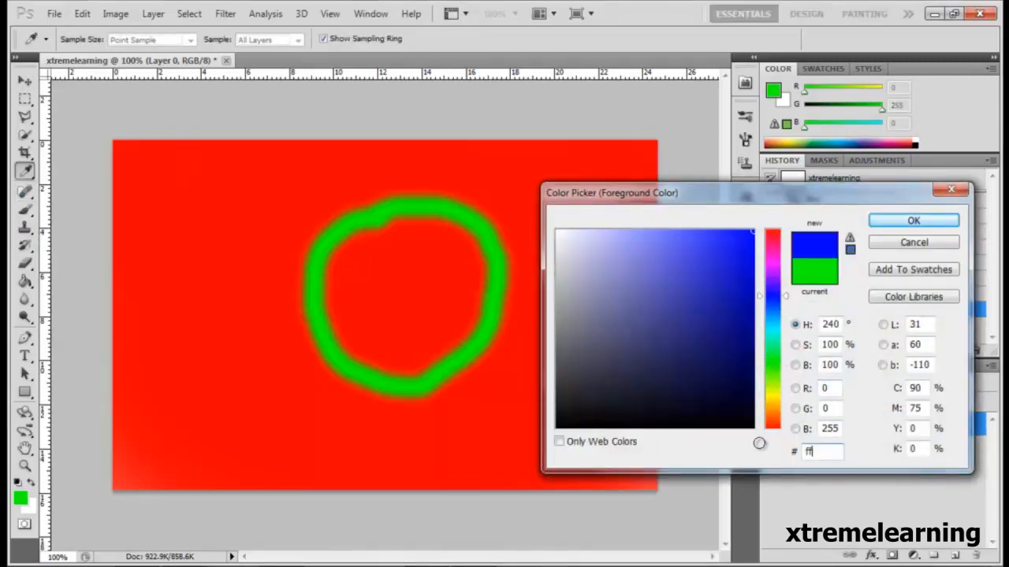
pyautogui.write('0000')
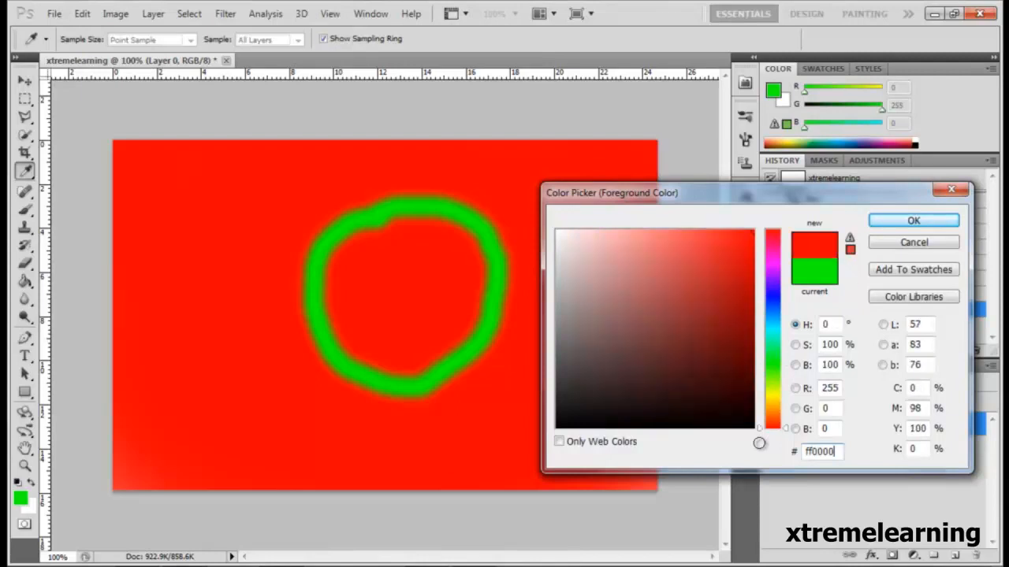
pyautogui.click(914, 222)
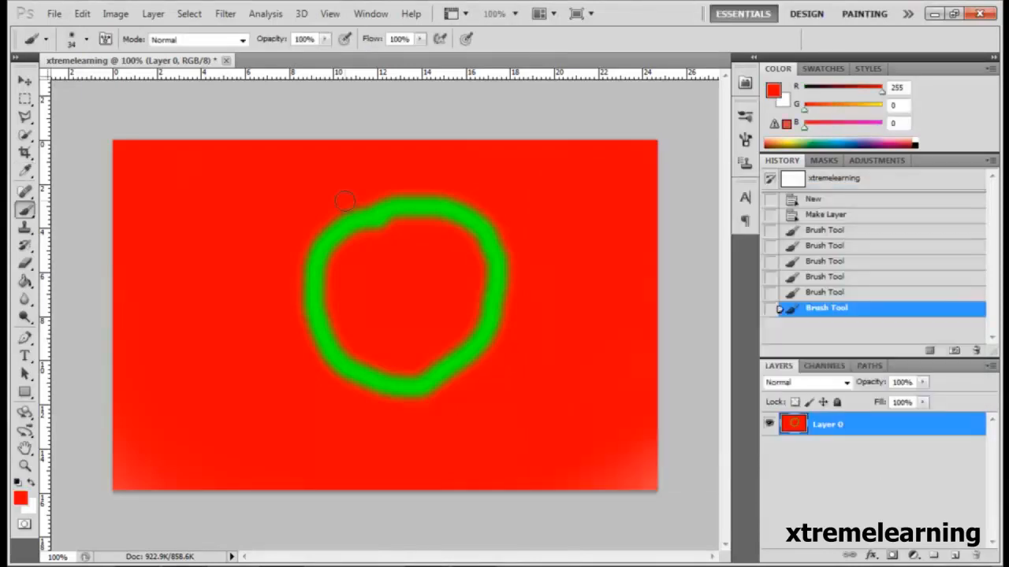
# Enlarge the brush size to 215 px.
pyautogui.click(86, 38)
pyautogui.click(121, 81)
pyautogui.click(378, 200)
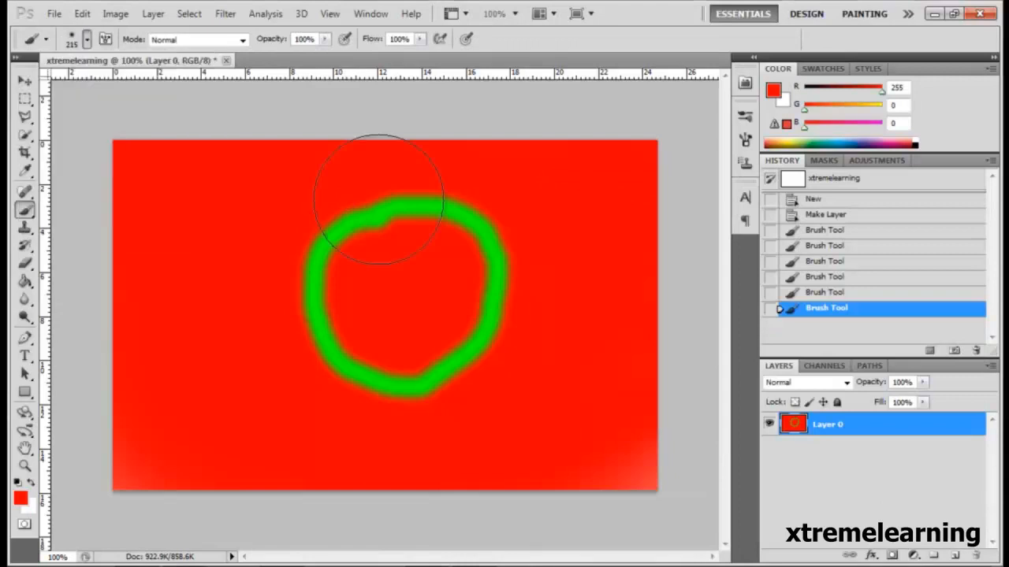
# Paint over the green ring with red and reduce the brush size to 34 px.
pyautogui.moveTo(378, 199)
pyautogui.mouseDown()
pyautogui.moveTo(599, 391)
pyautogui.moveTo(347, 371)
pyautogui.mouseUp()
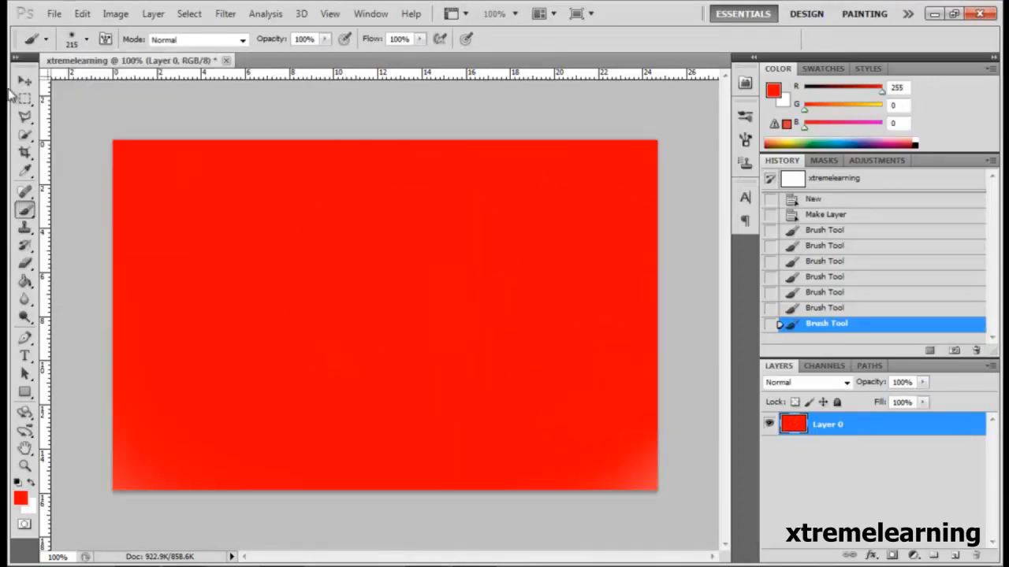
pyautogui.click(87, 39)
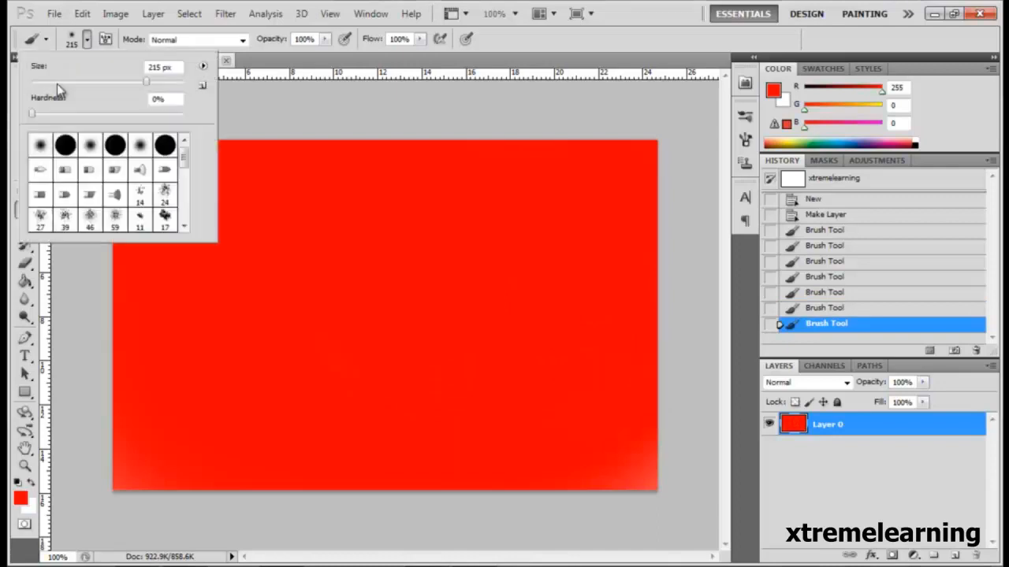
pyautogui.click(57, 82)
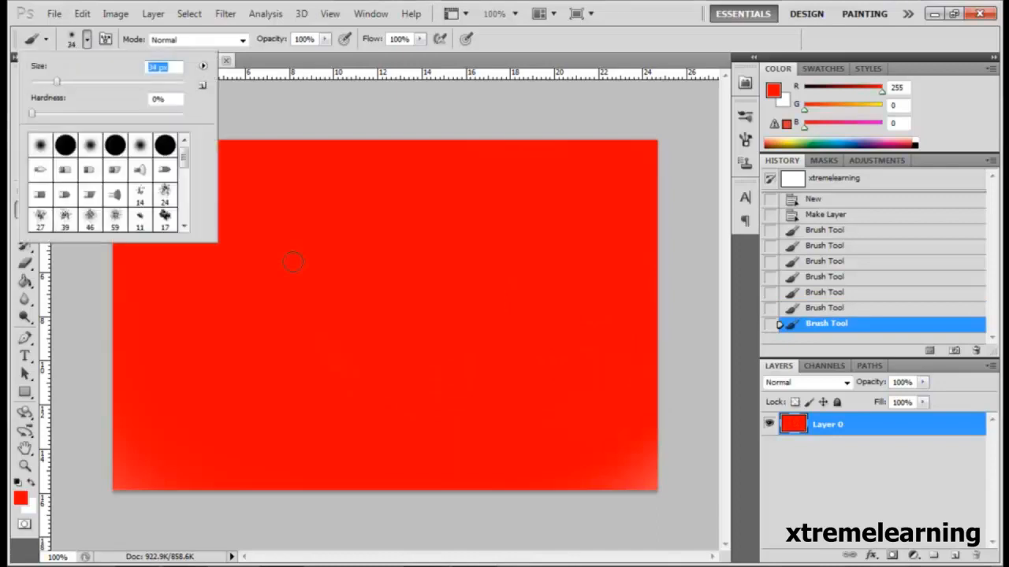
pyautogui.click(367, 120)
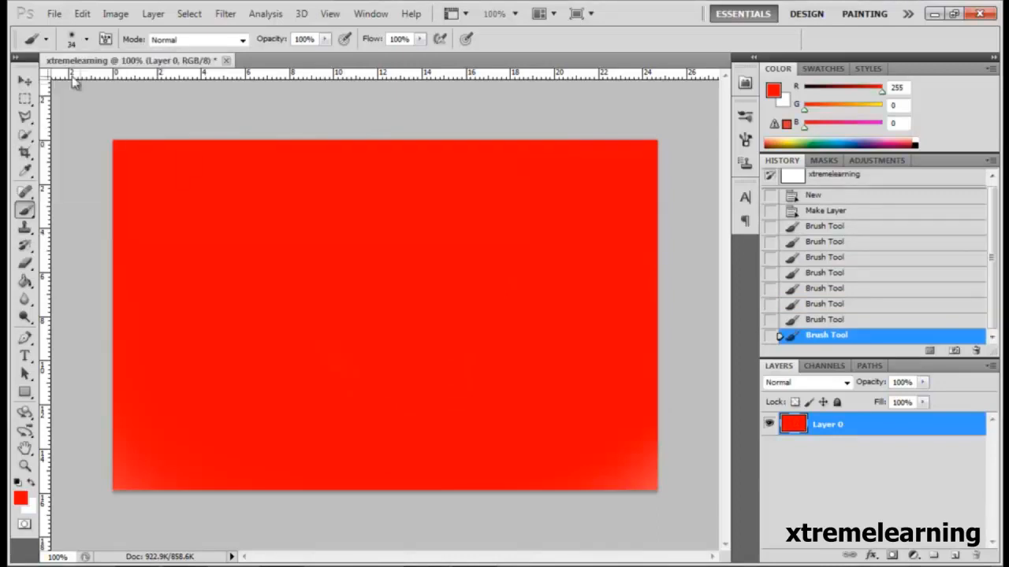
# Enlarge the brush size to 370 px and set the foreground color to green 00ff00.
pyautogui.click(87, 40)
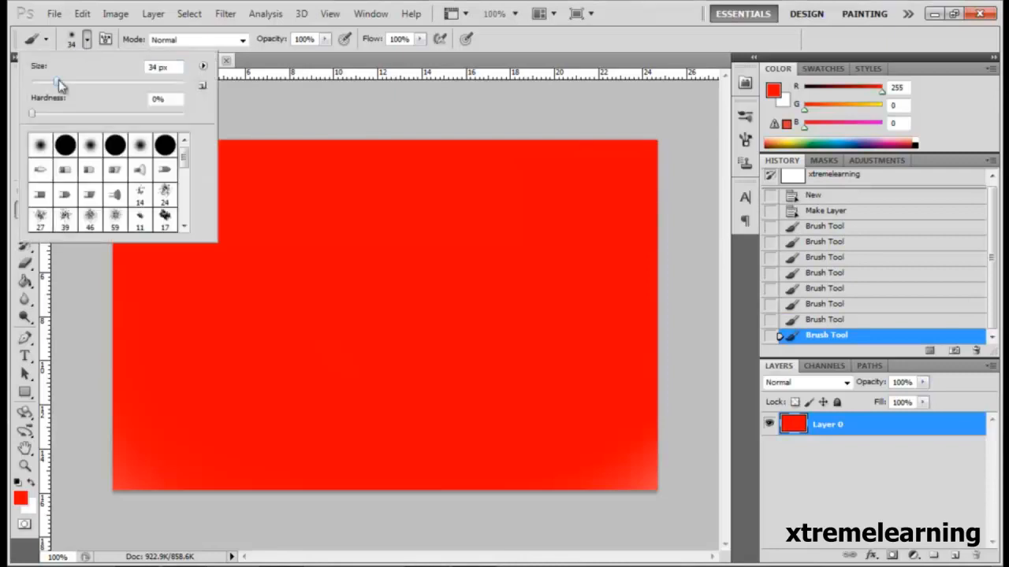
pyautogui.moveTo(59, 81)
pyautogui.mouseDown()
pyautogui.moveTo(178, 85)
pyautogui.moveTo(157, 82)
pyautogui.mouseUp()
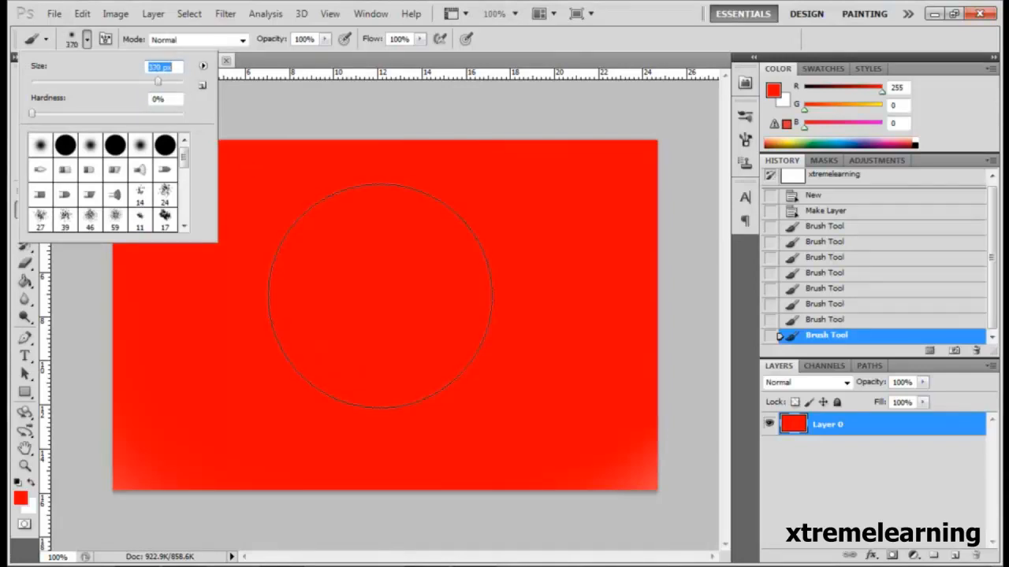
pyautogui.click(23, 500)
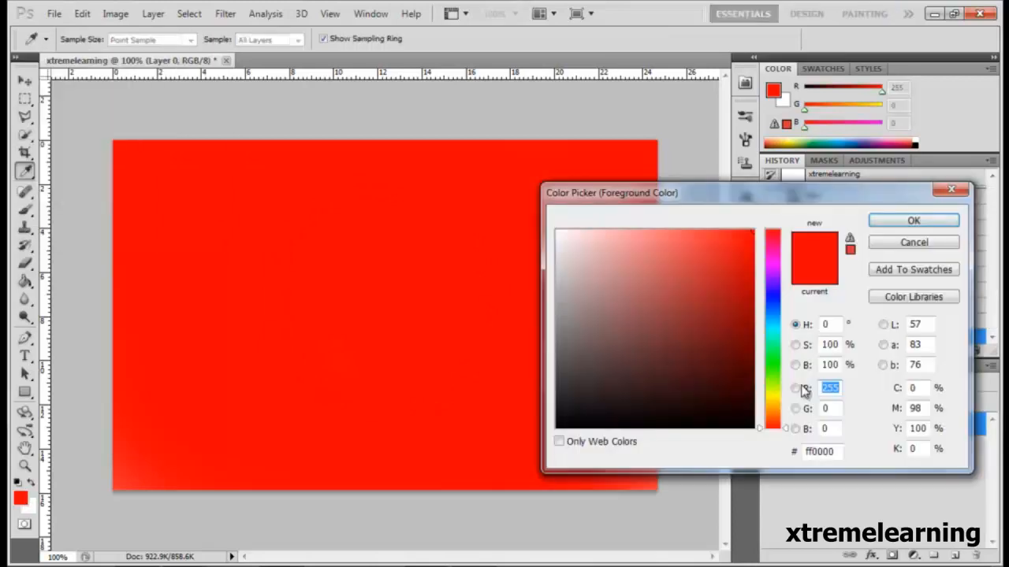
pyautogui.moveTo(836, 452); pyautogui.dragTo(760, 454)
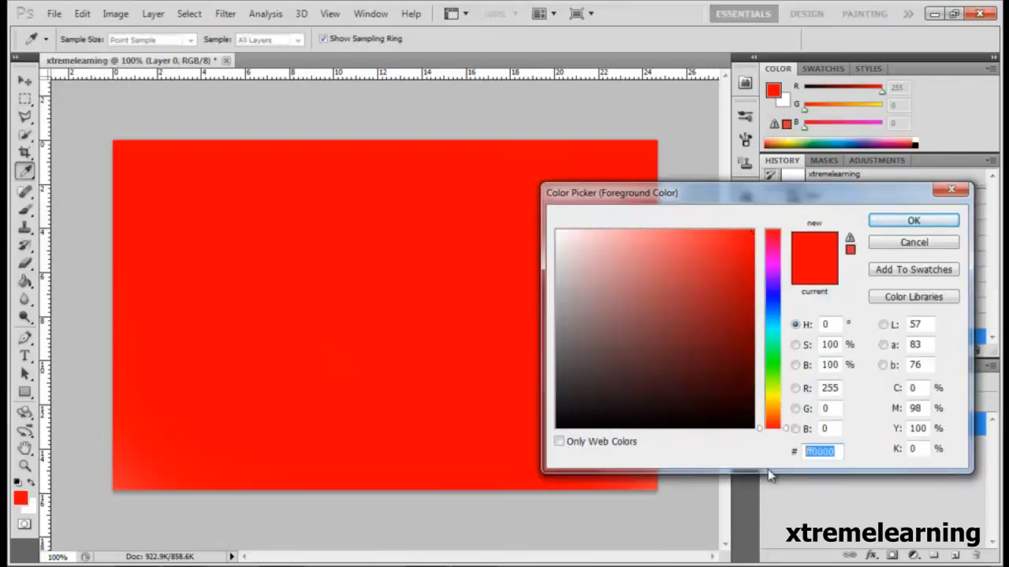
pyautogui.write('f')
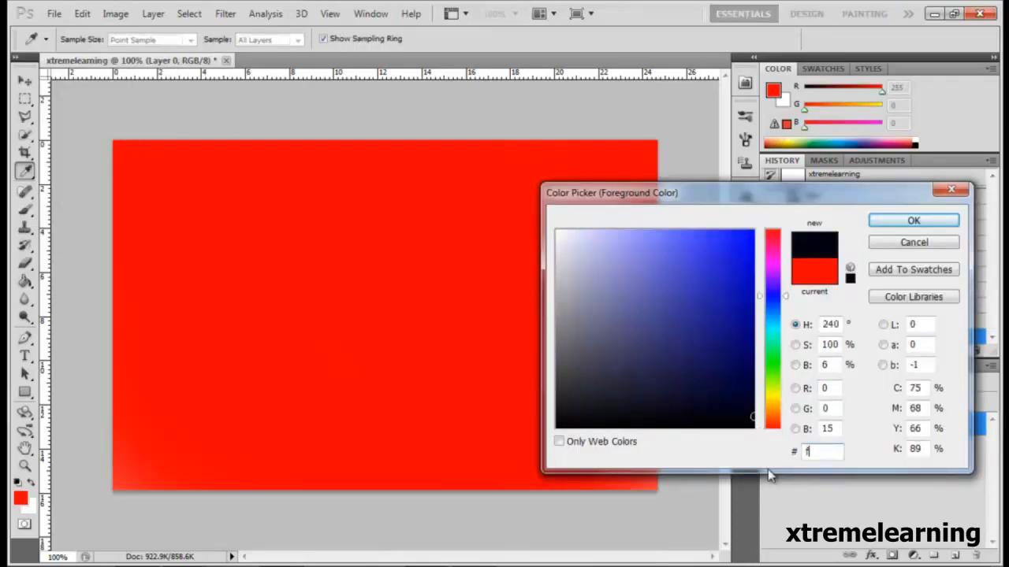
pyautogui.write('f00')
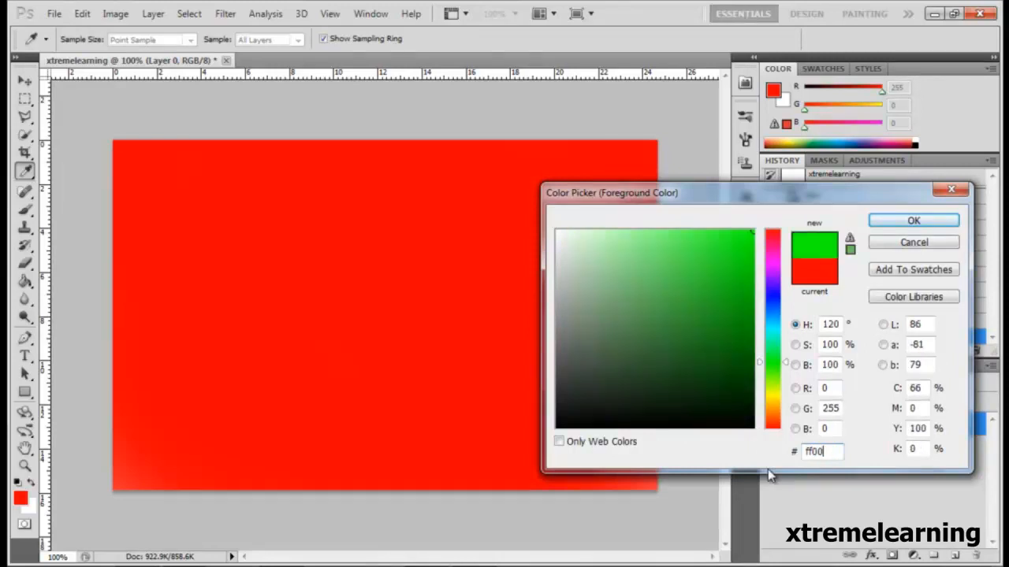
pyautogui.click(913, 222)
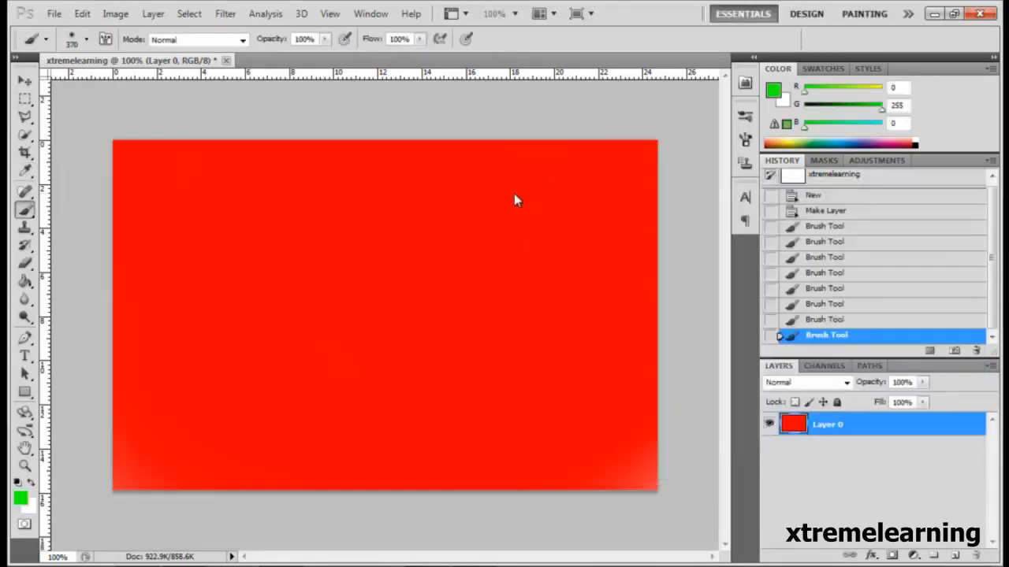
# Paint green outward from the center of the red canvas until the whole canvas is covered.
pyautogui.click(383, 296)
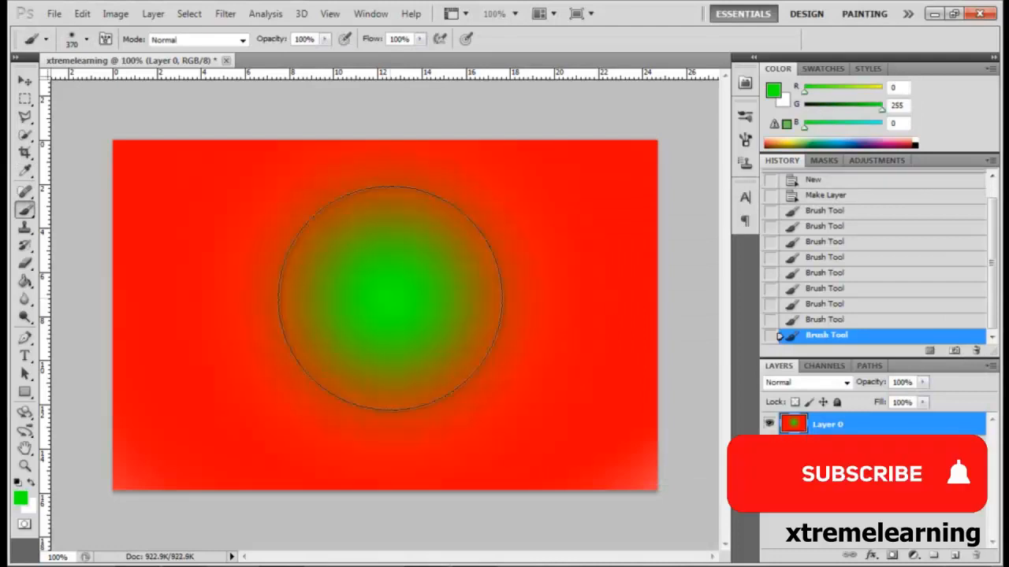
pyautogui.click(389, 298)
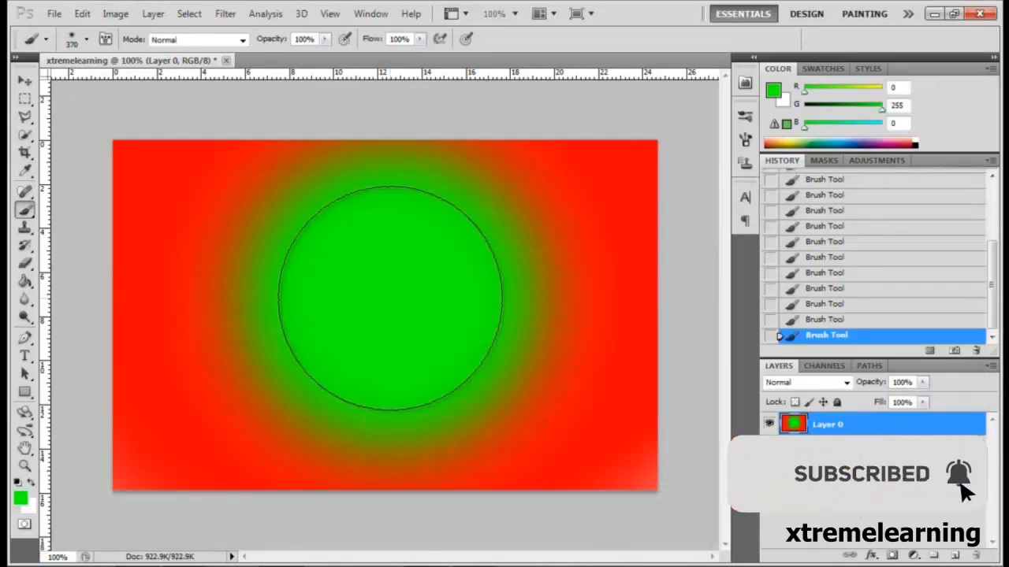
pyautogui.click(390, 298)
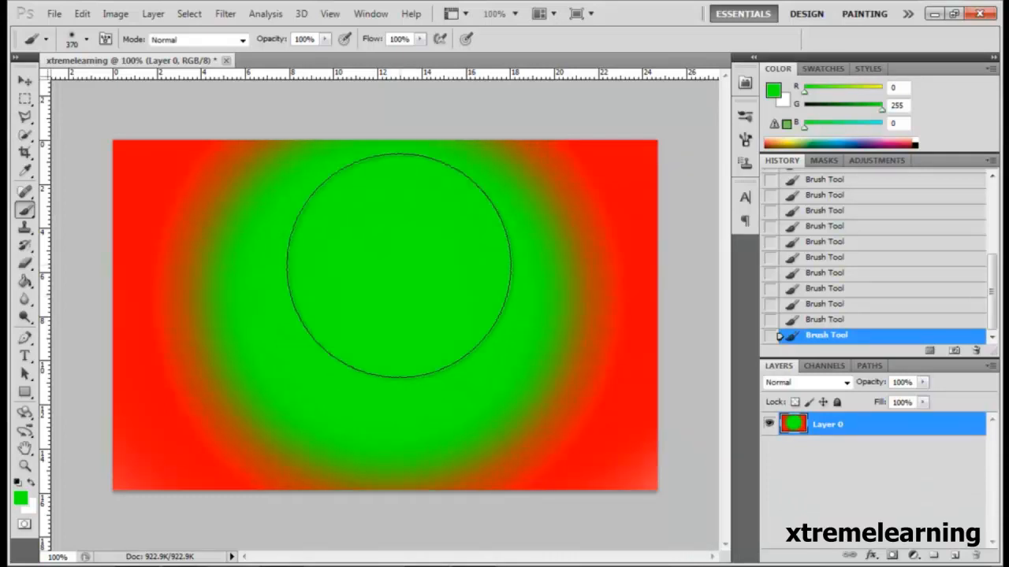
pyautogui.click(399, 266)
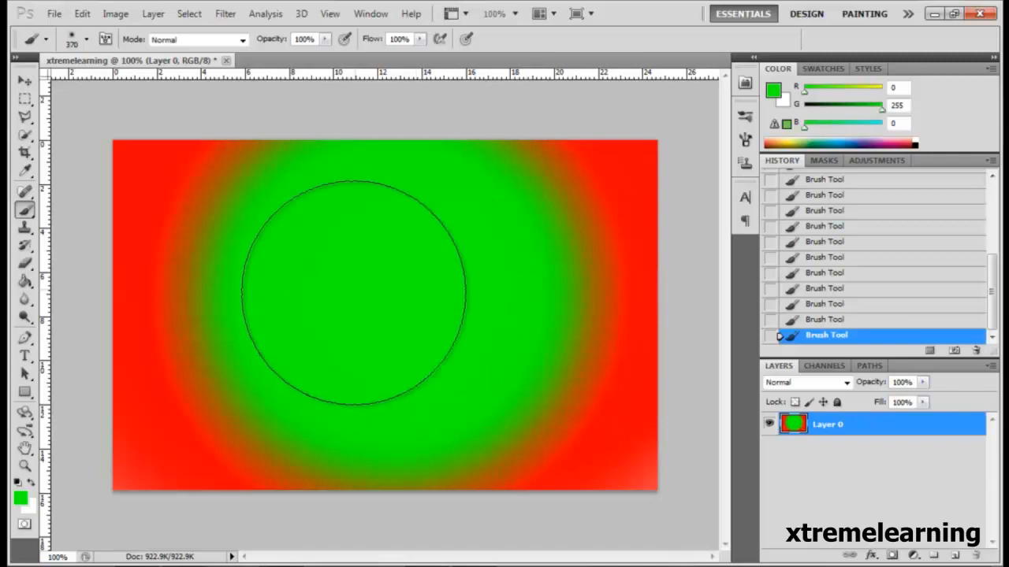
pyautogui.moveTo(354, 292)
pyautogui.mouseDown()
pyautogui.moveTo(160, 282)
pyautogui.moveTo(186, 428)
pyautogui.moveTo(718, 167)
pyautogui.moveTo(217, 450)
pyautogui.mouseUp()
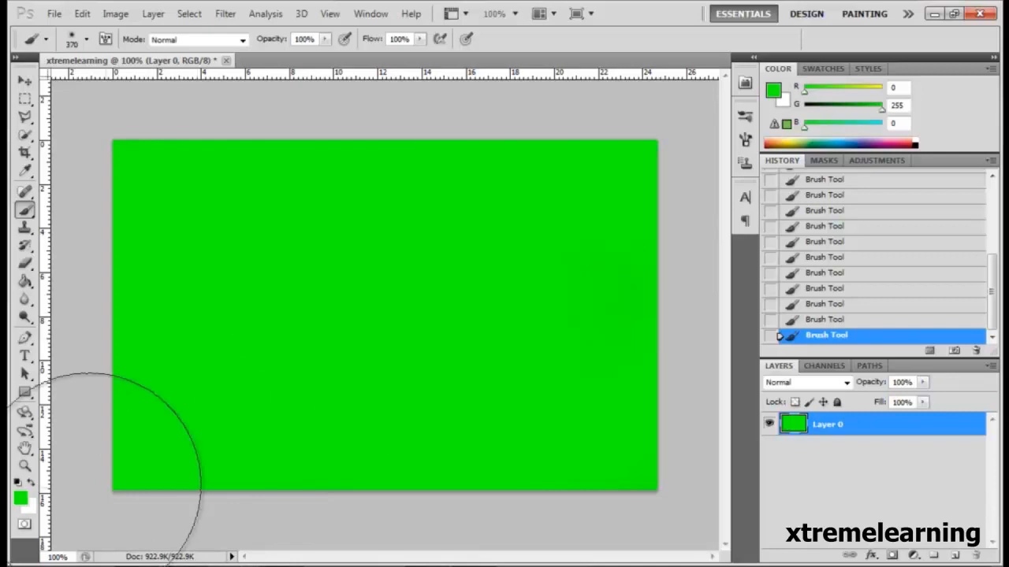
# Set the foreground color to red ff0000 and paint the right half of the green canvas with it.
pyautogui.press('i')
pyautogui.click(19, 499)
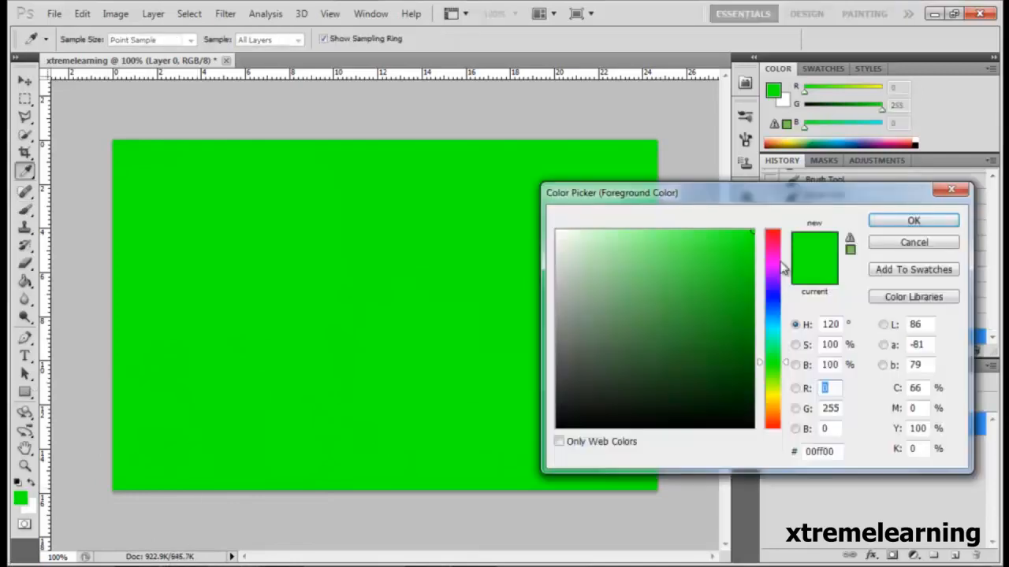
pyautogui.click(772, 231)
pyautogui.click(911, 223)
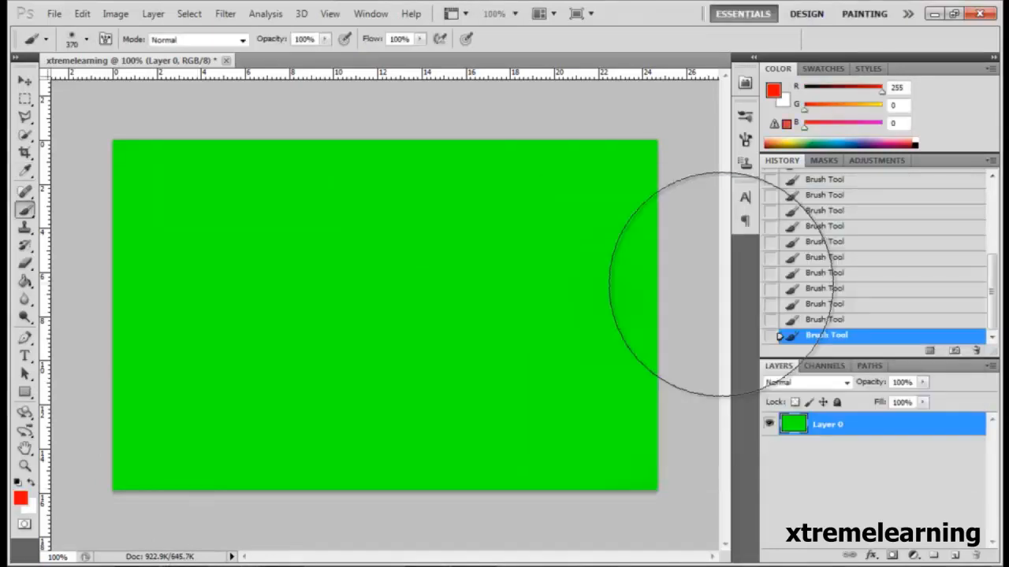
pyautogui.moveTo(605, 192)
pyautogui.mouseDown()
pyautogui.moveTo(619, 339)
pyautogui.moveTo(594, 450)
pyautogui.moveTo(575, 378)
pyautogui.mouseUp()
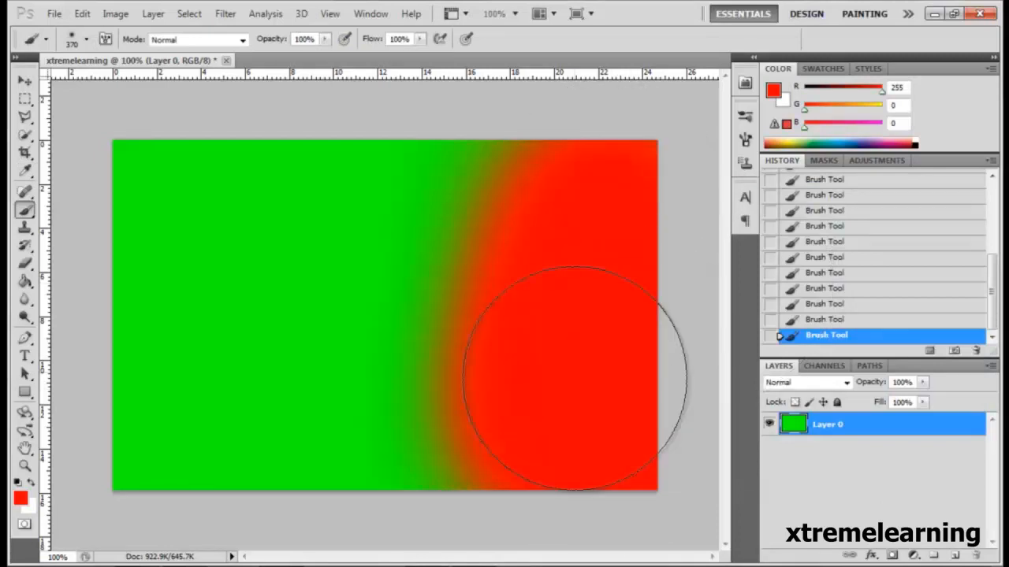
pyautogui.moveTo(599, 181)
pyautogui.mouseDown()
pyautogui.moveTo(573, 221)
pyautogui.moveTo(573, 359)
pyautogui.moveTo(538, 444)
pyautogui.moveTo(531, 151)
pyautogui.moveTo(522, 455)
pyautogui.moveTo(530, 115)
pyautogui.moveTo(520, 128)
pyautogui.moveTo(503, 119)
pyautogui.moveTo(496, 160)
pyautogui.moveTo(505, 437)
pyautogui.moveTo(497, 320)
pyautogui.mouseUp()
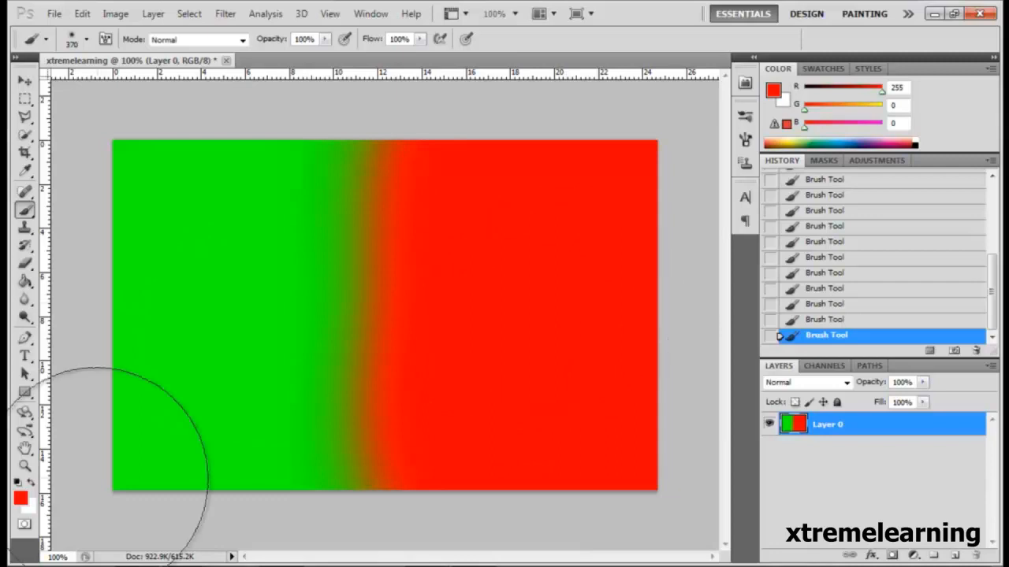
# Set the foreground color to blue 0000ff.
pyautogui.click(19, 498)
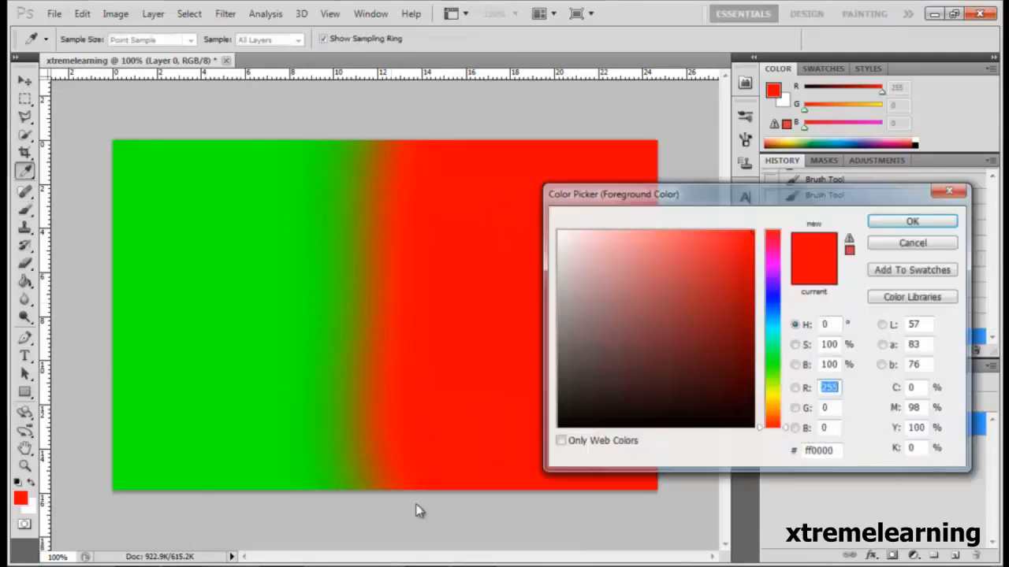
pyautogui.click(832, 452)
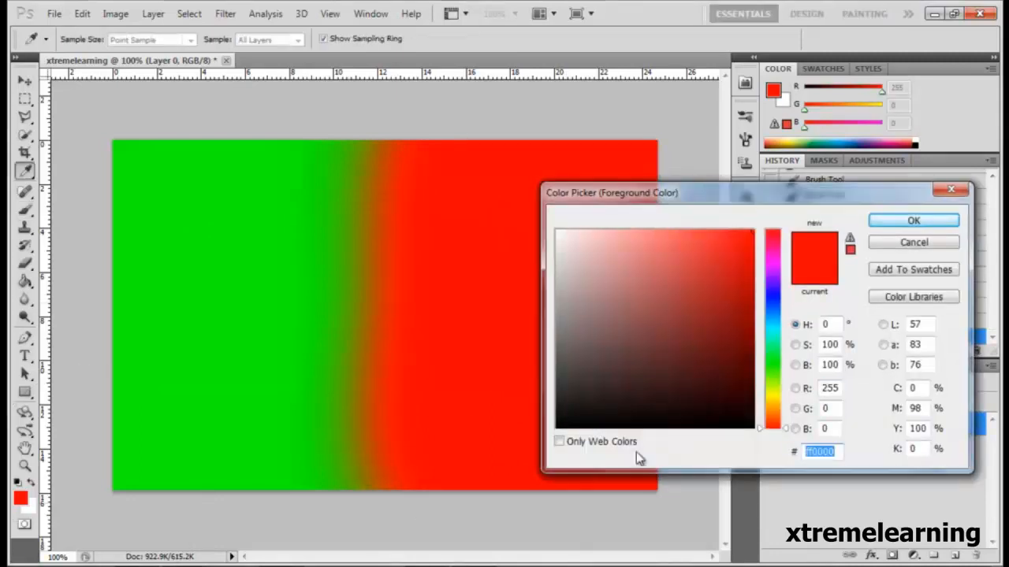
pyautogui.write('ff')
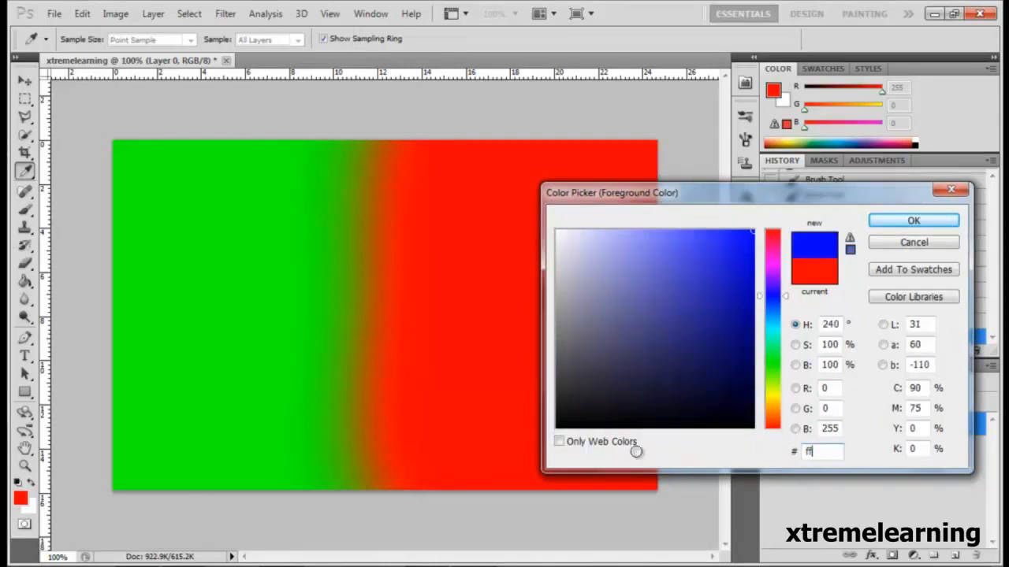
pyautogui.click(914, 222)
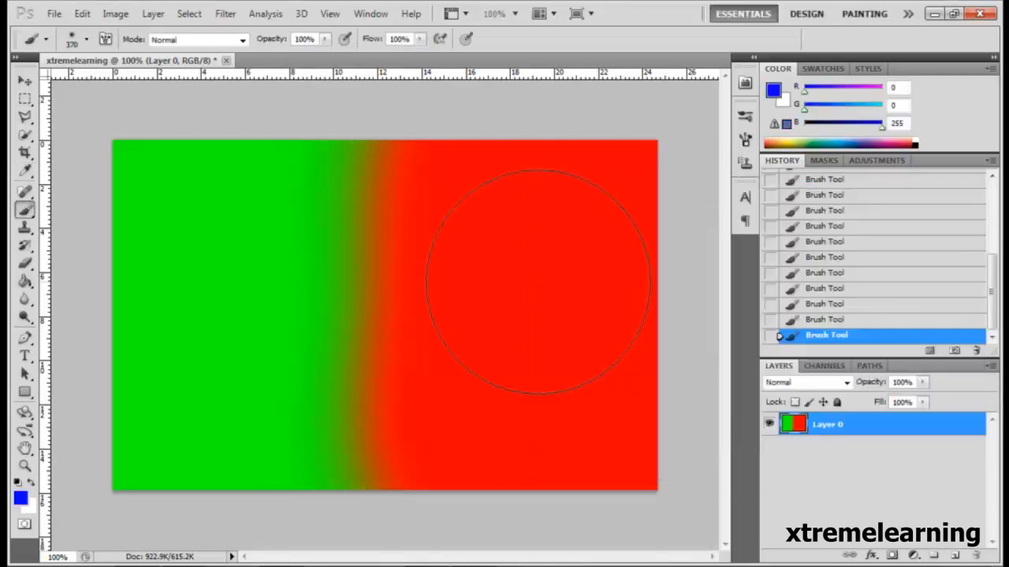
# Build up a large soft-edged blue circle at the canvas center, over the border between green and red.
pyautogui.click(380, 304)
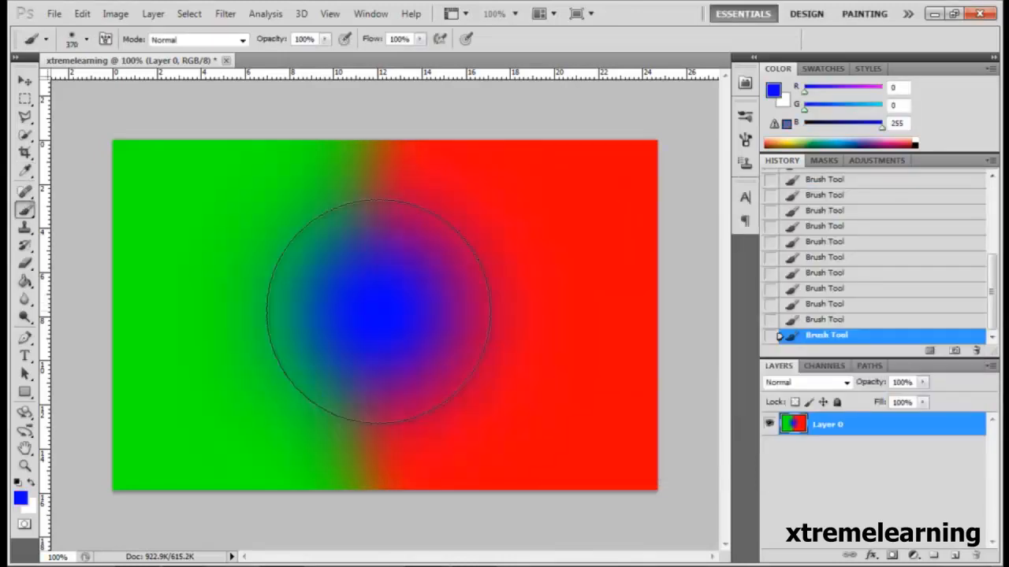
pyautogui.click(379, 311)
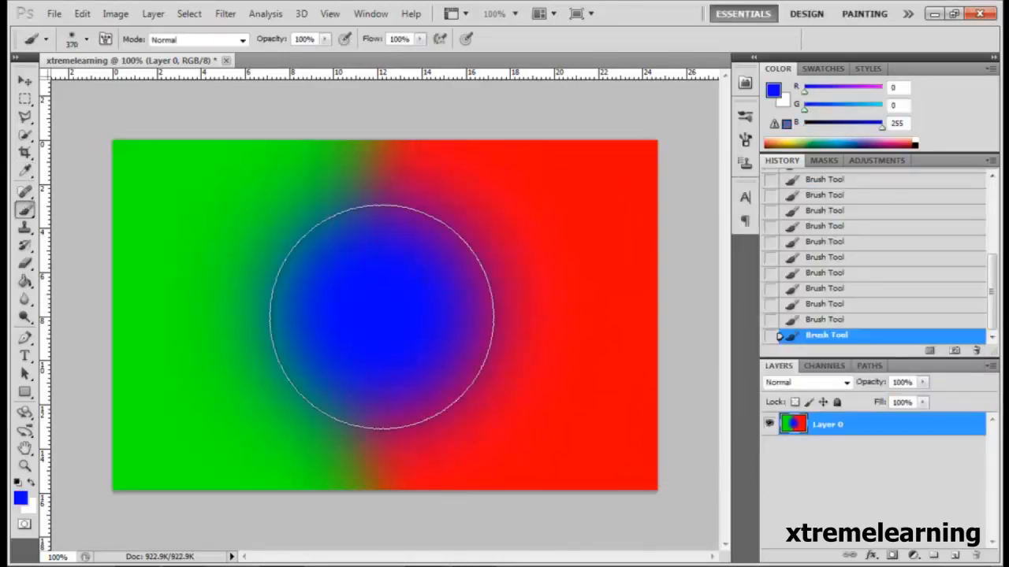
pyautogui.click(376, 310)
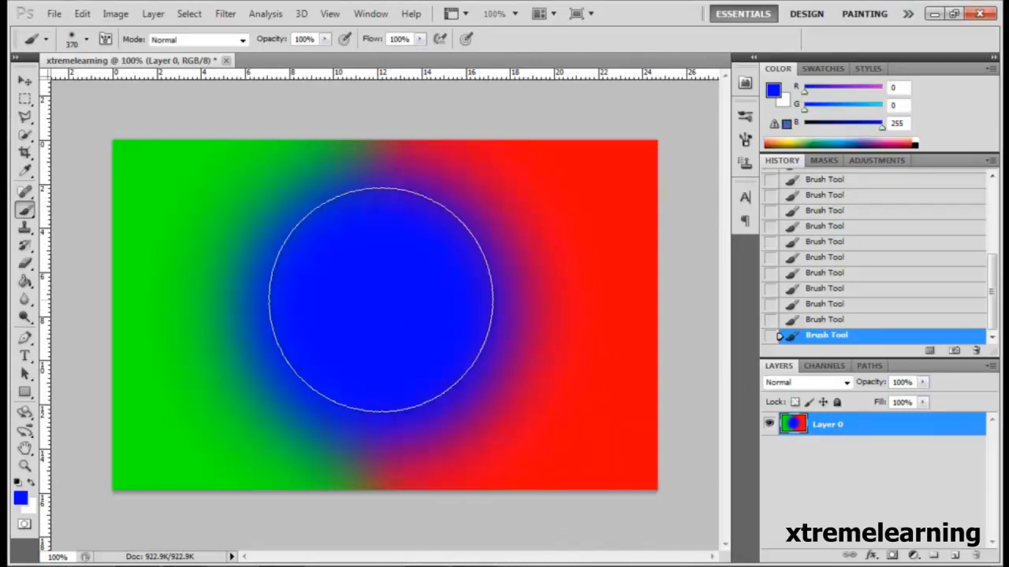
pyautogui.click(378, 309)
pyautogui.click(377, 308)
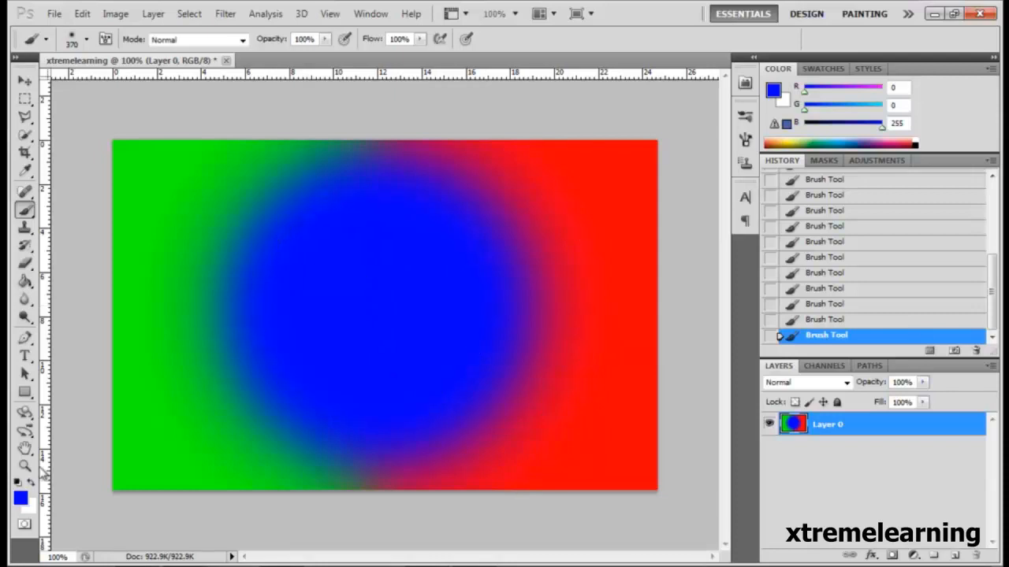
# Shift the foreground color's hue slightly to 234°, giving the blue 0018ff.
pyautogui.click(20, 498)
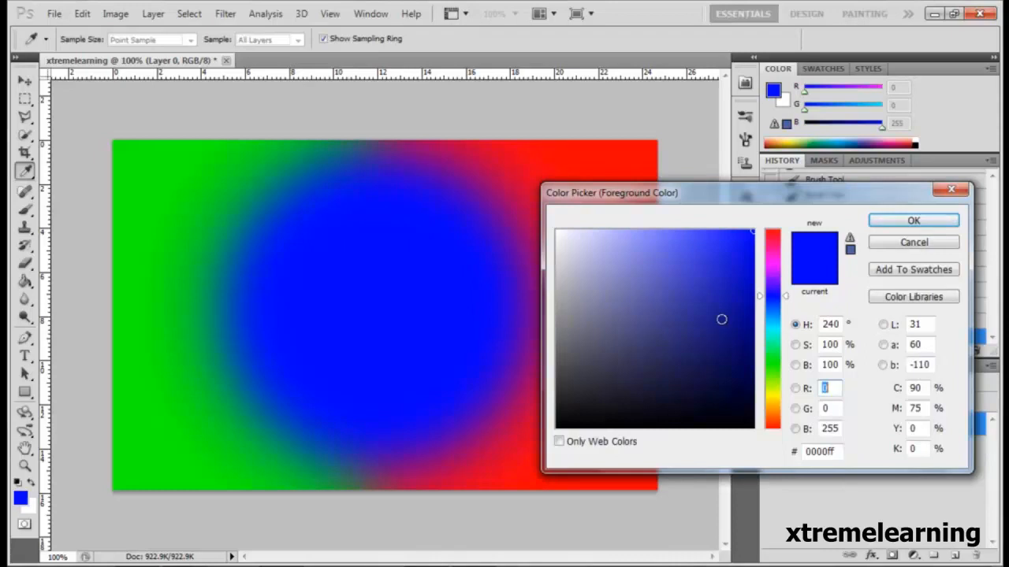
pyautogui.moveTo(778, 294)
pyautogui.mouseDown()
pyautogui.moveTo(773, 313)
pyautogui.moveTo(772, 300)
pyautogui.mouseUp()
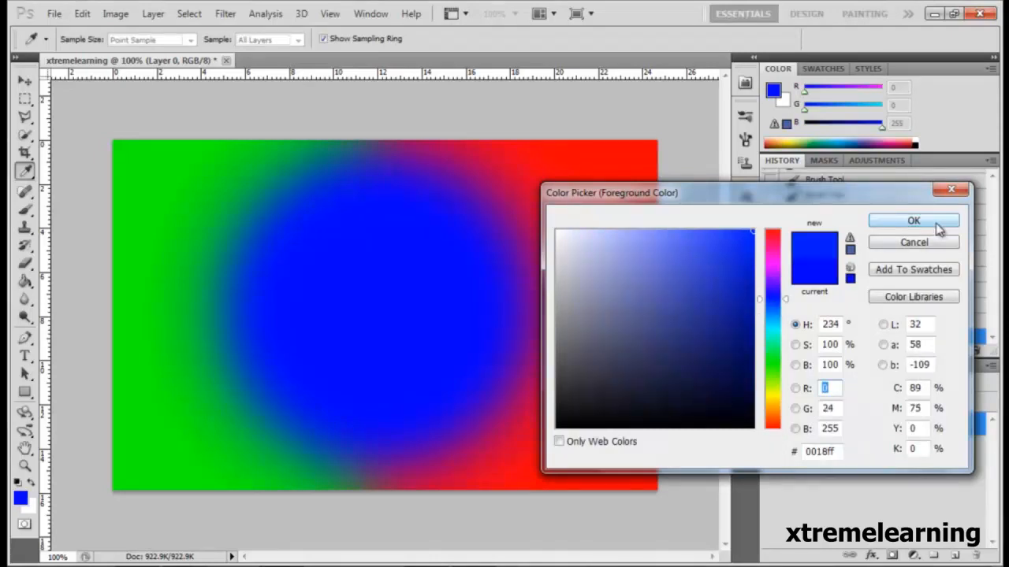
pyautogui.click(913, 221)
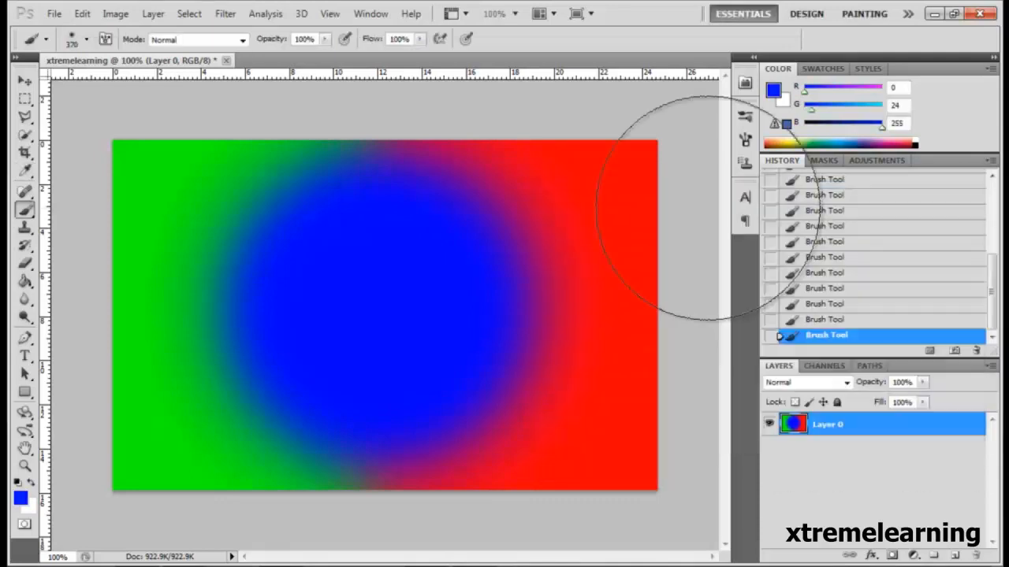
# Save the painting as a new Photoshop PSD file named xtremelearning(RGB) in the photoshop folder.
pyautogui.click(53, 15)
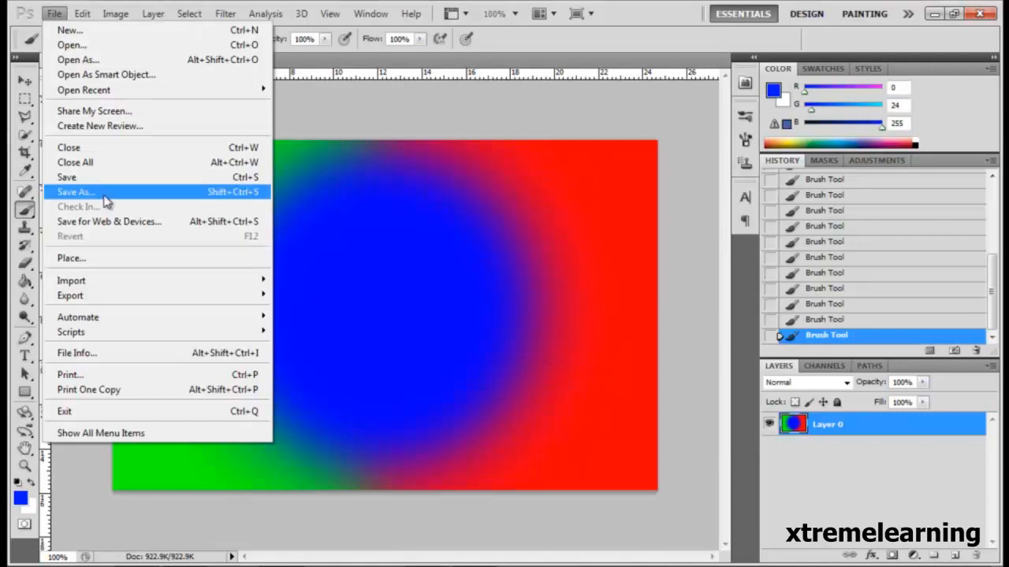
pyautogui.press('Escape')
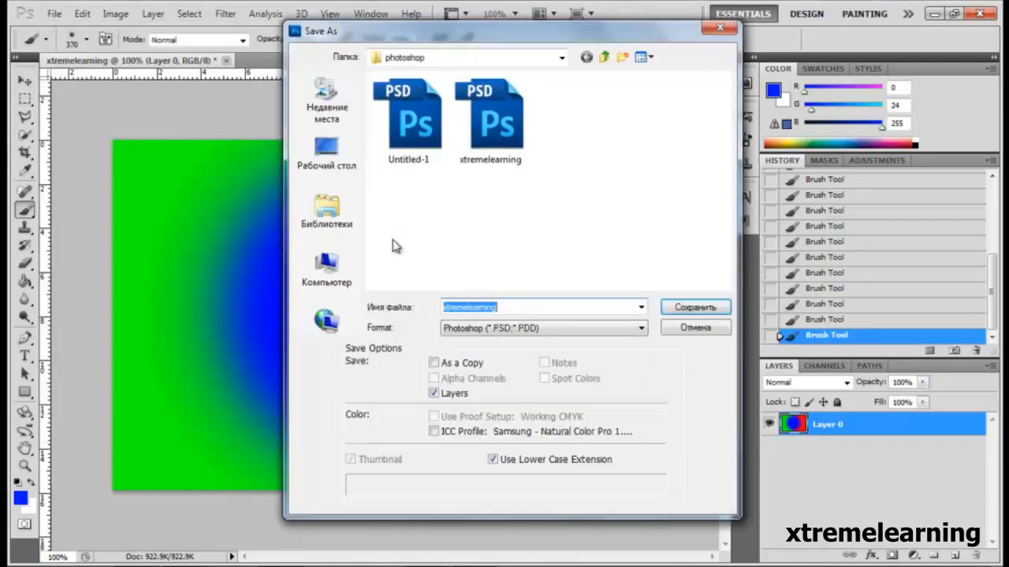
pyautogui.click(549, 309)
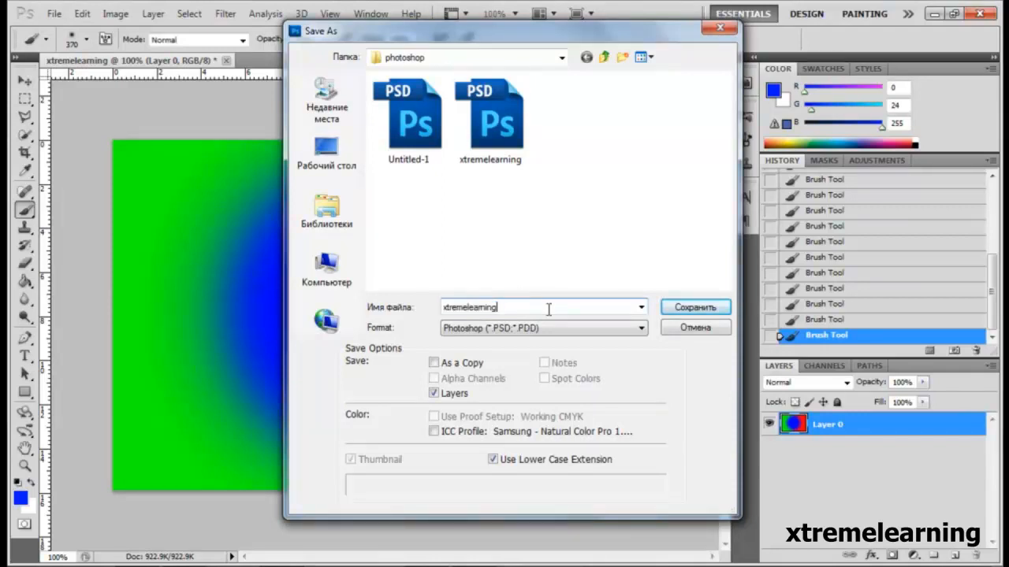
pyautogui.write('()')
pyautogui.press('Left')
pyautogui.write('RGB')
pyautogui.click(693, 309)
# Save a JPEG version of the painting as xtremelearning(RGB) in the photoshop folder.
pyautogui.click(55, 14)
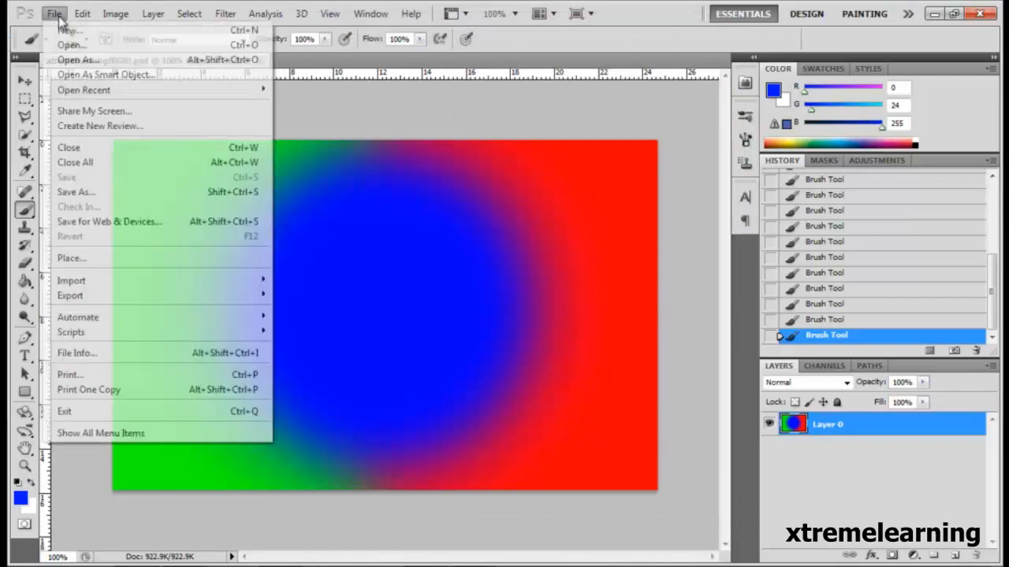
pyautogui.click(117, 193)
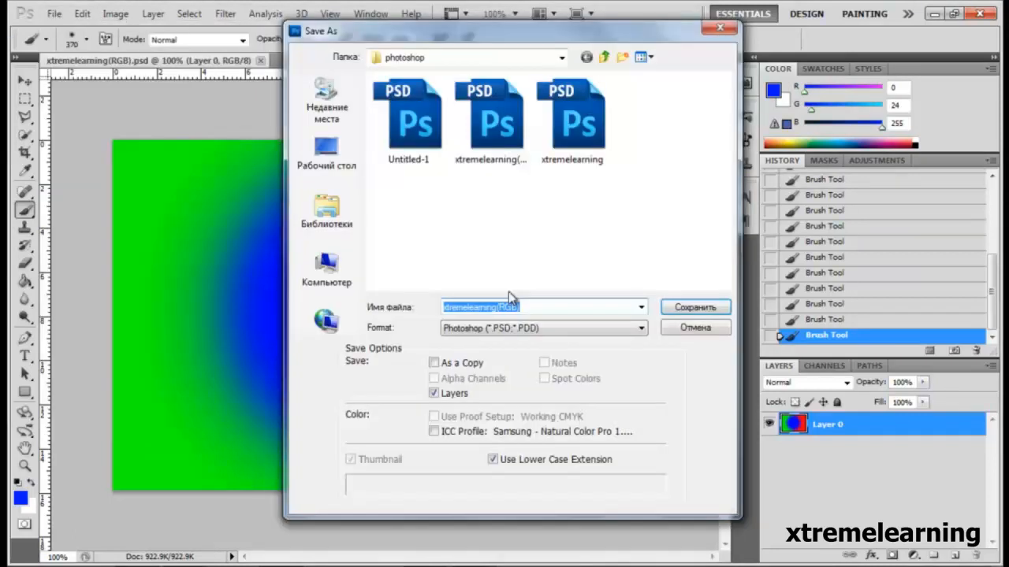
pyautogui.click(493, 328)
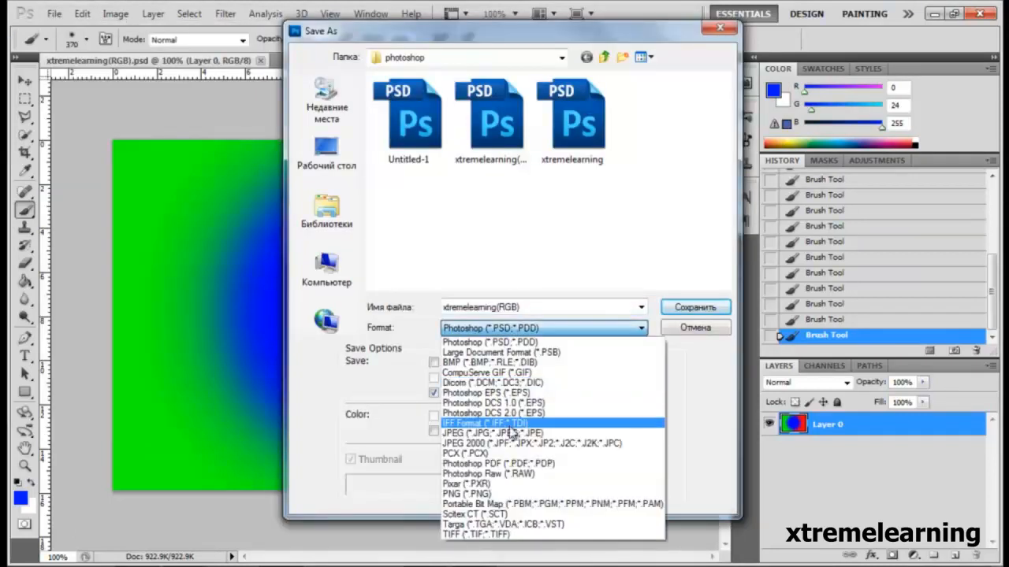
pyautogui.click(513, 433)
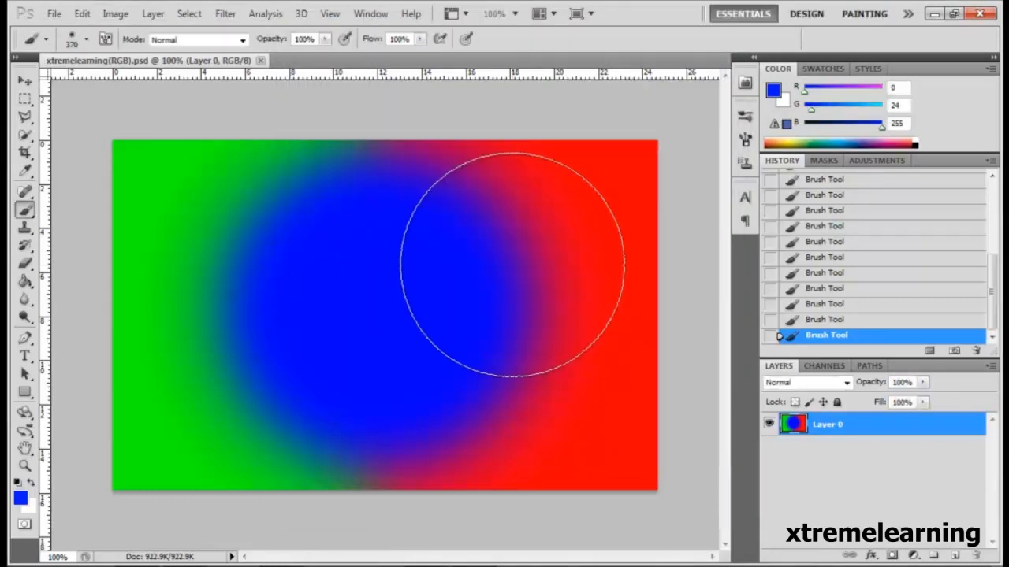
# Switch to the desktop's photoshop folder in Windows Explorer, maximize its window and check the saved xtremelearning(RGB) JPEG and PSD files.
pyautogui.click(938, 16)
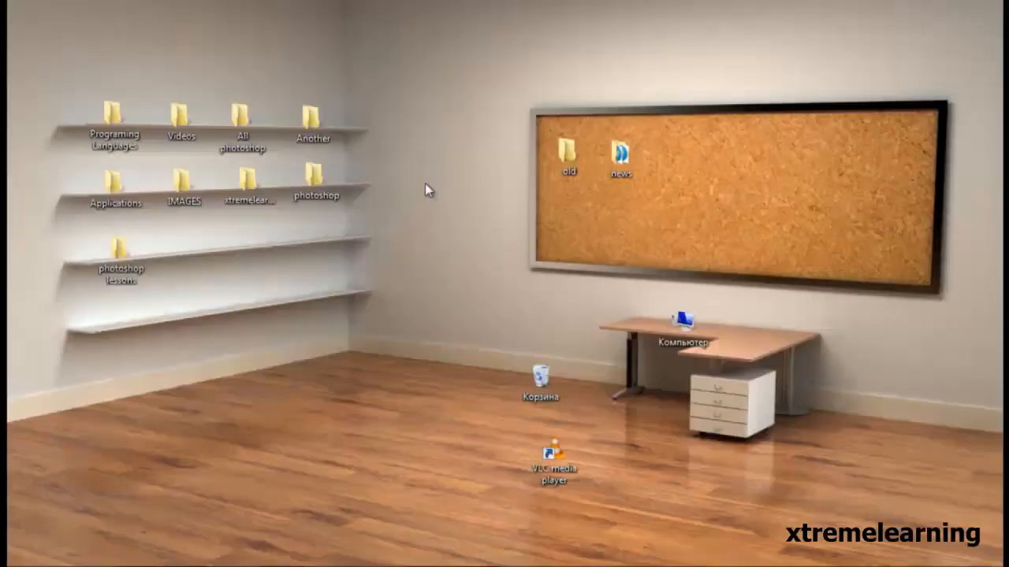
pyautogui.doubleClick(316, 180)
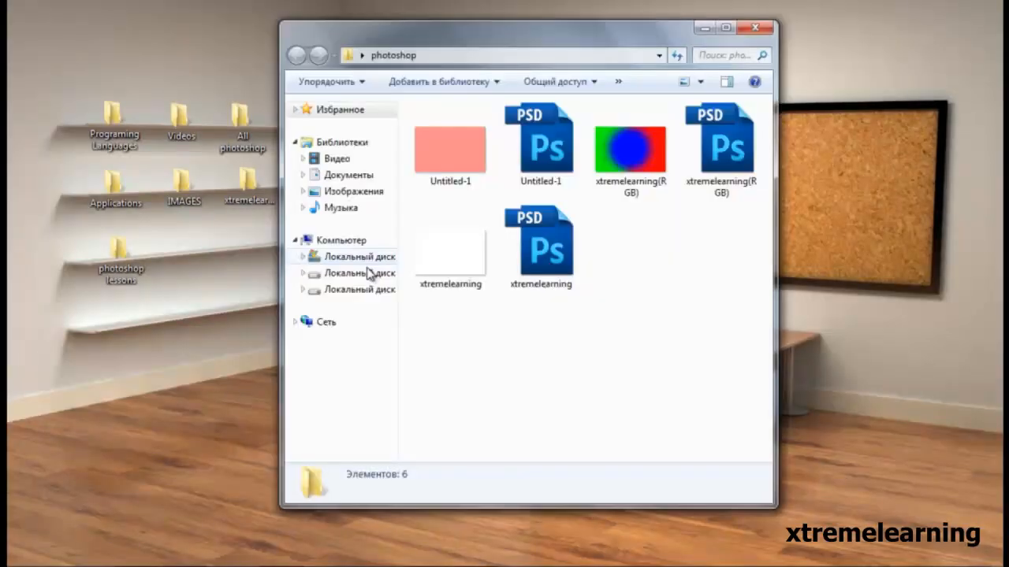
pyautogui.moveTo(543, 33); pyautogui.dragTo(537, 0)
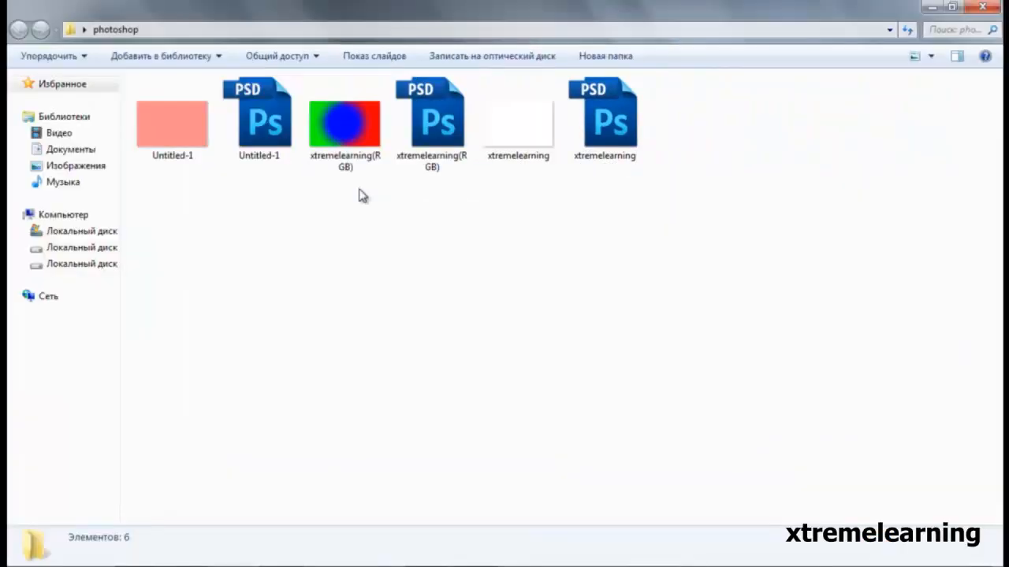
pyautogui.click(341, 158)
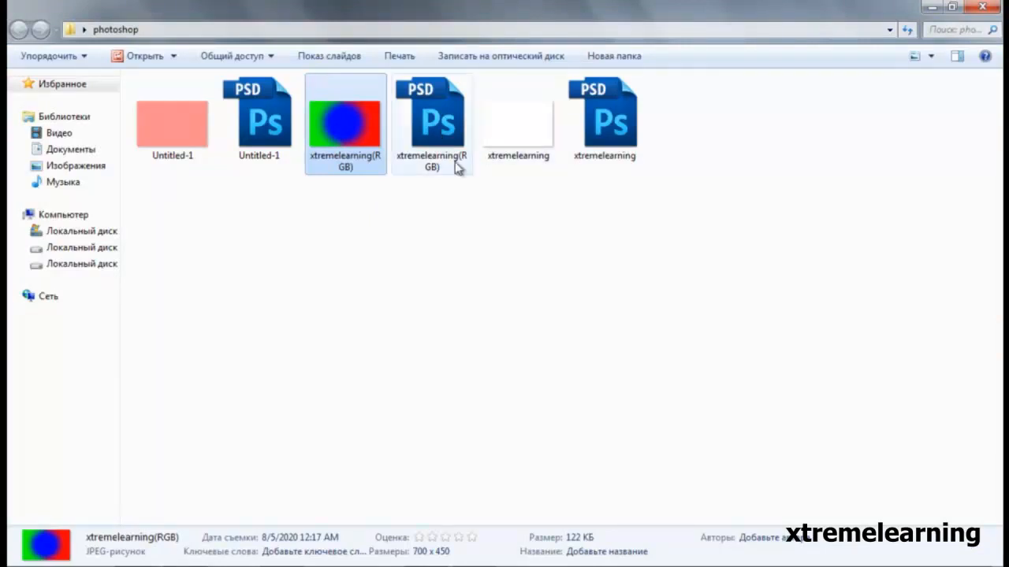
pyautogui.moveTo(437, 177)
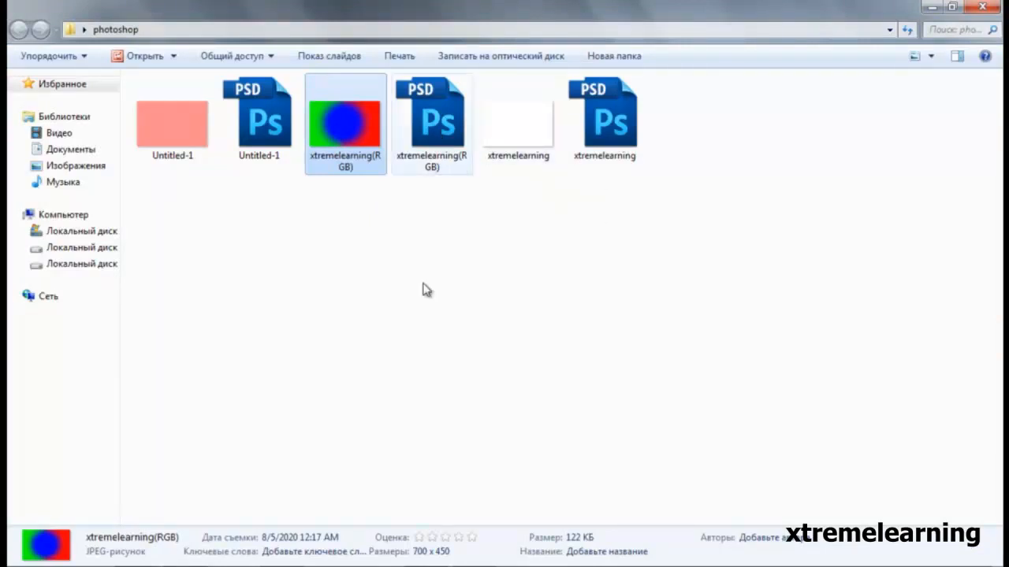